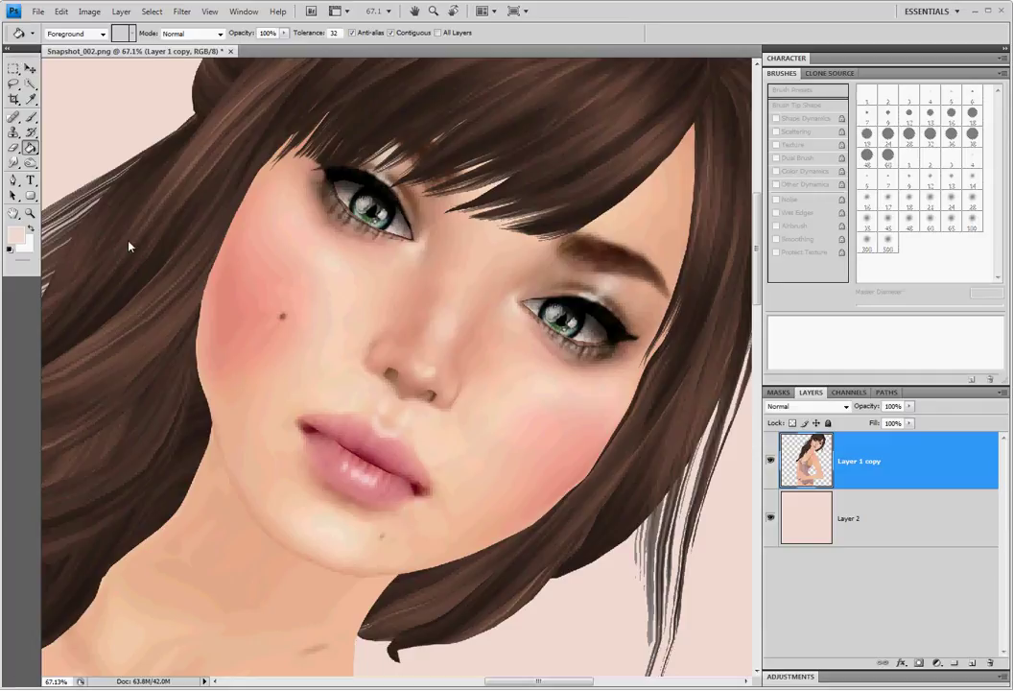
Switch to the Move Tool and zoom out slightly on the portrait.
left_click(30, 69)
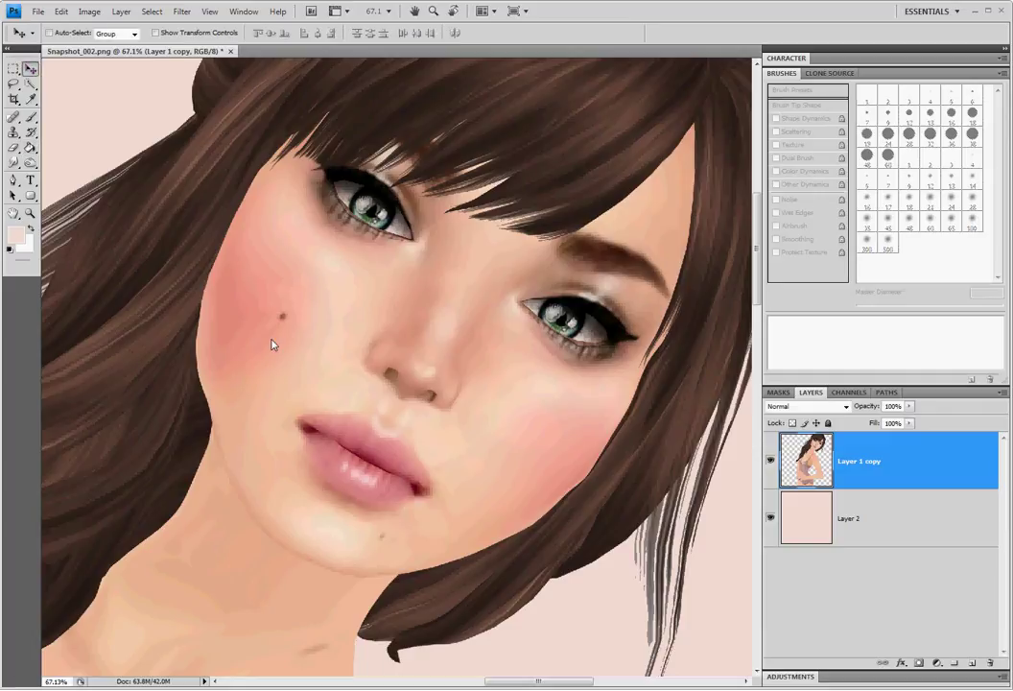
scroll(272, 343, "down", 5)
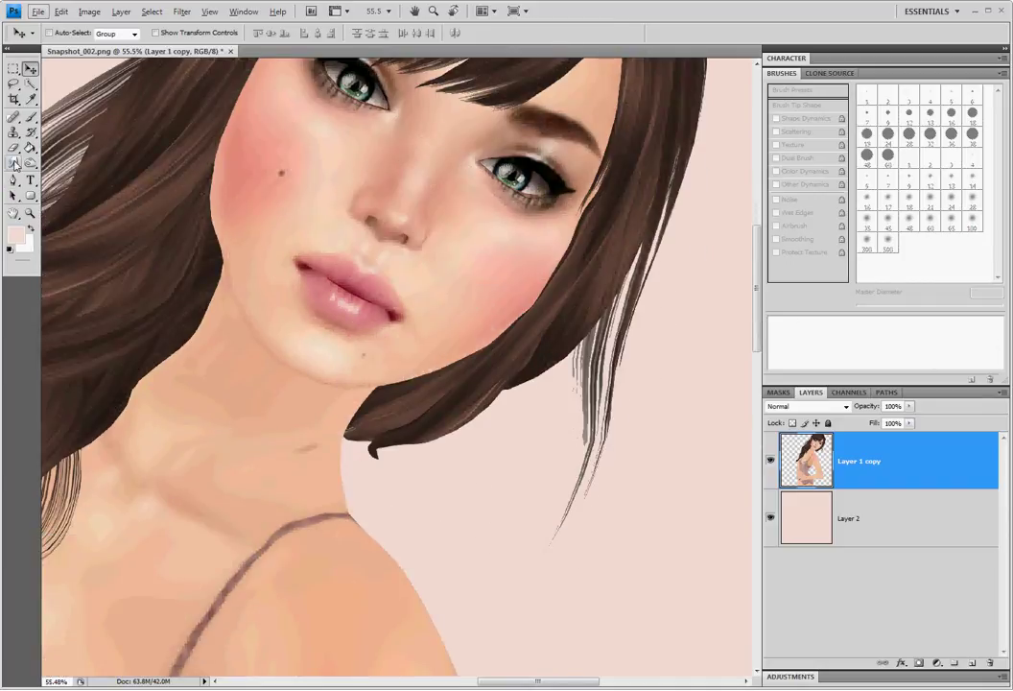
Pick the Smudge Tool from the Blur tool flyout and zoom in around the lips.
left_click_drag(15, 163, 43, 188)
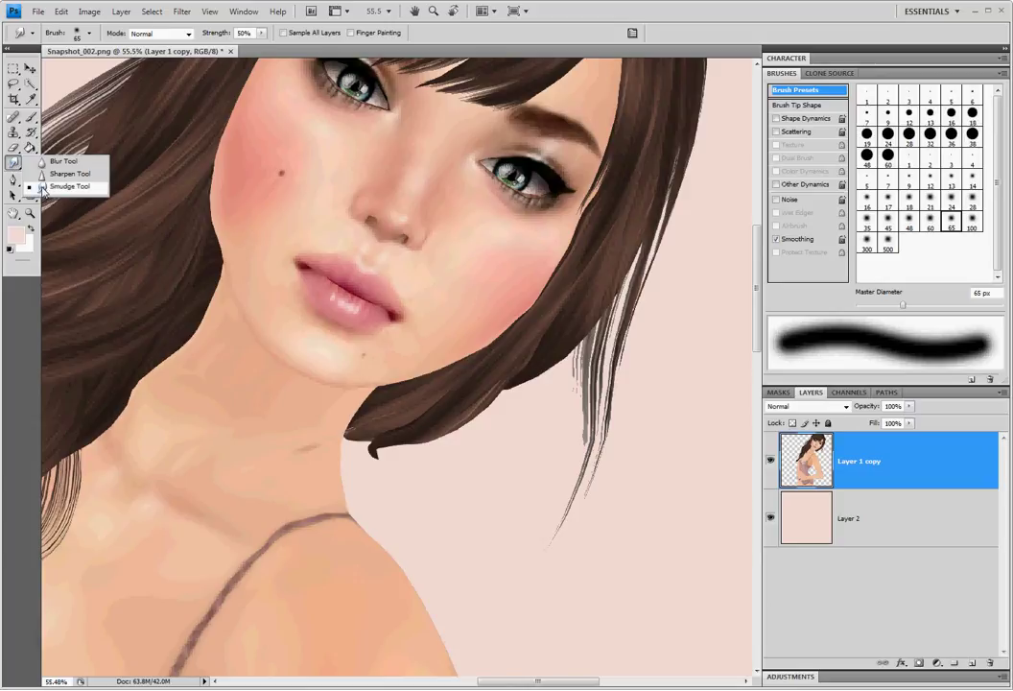
left_click(43, 187)
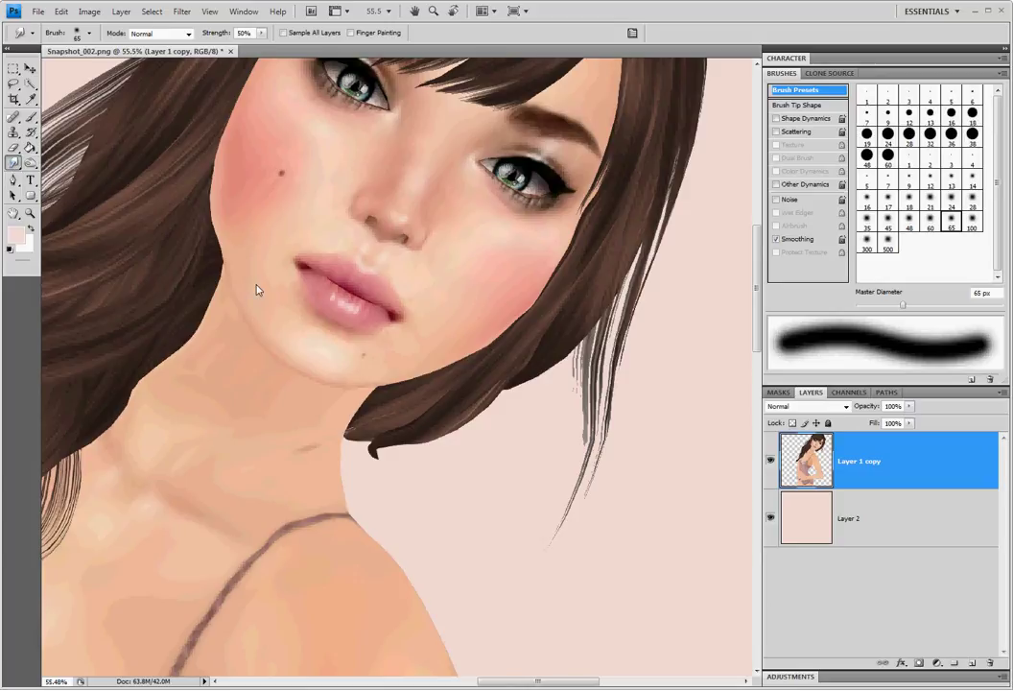
scroll(305, 282, "up", 1)
scroll(305, 282, "up", 1)
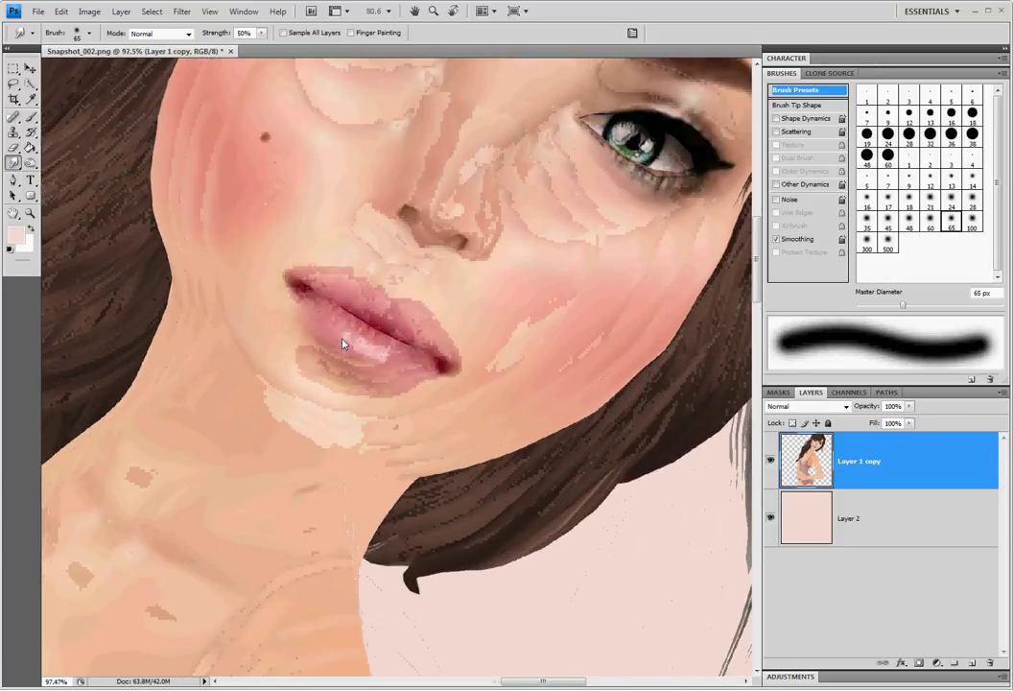
scroll(336, 307, "up", 1)
scroll(371, 343, "up", 1)
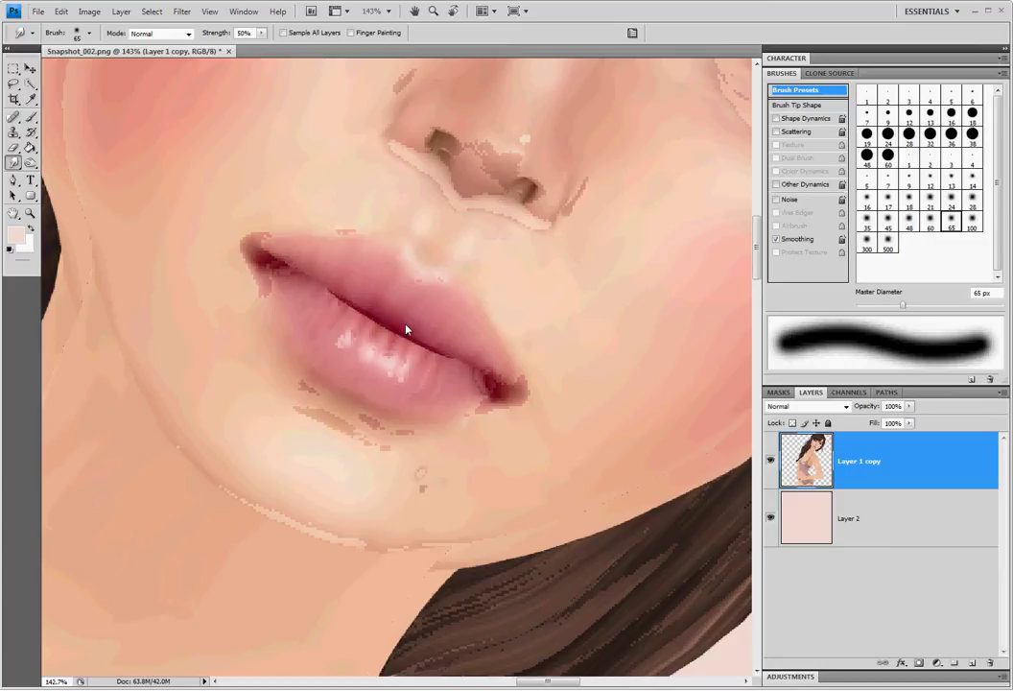
scroll(405, 318, "down", 2)
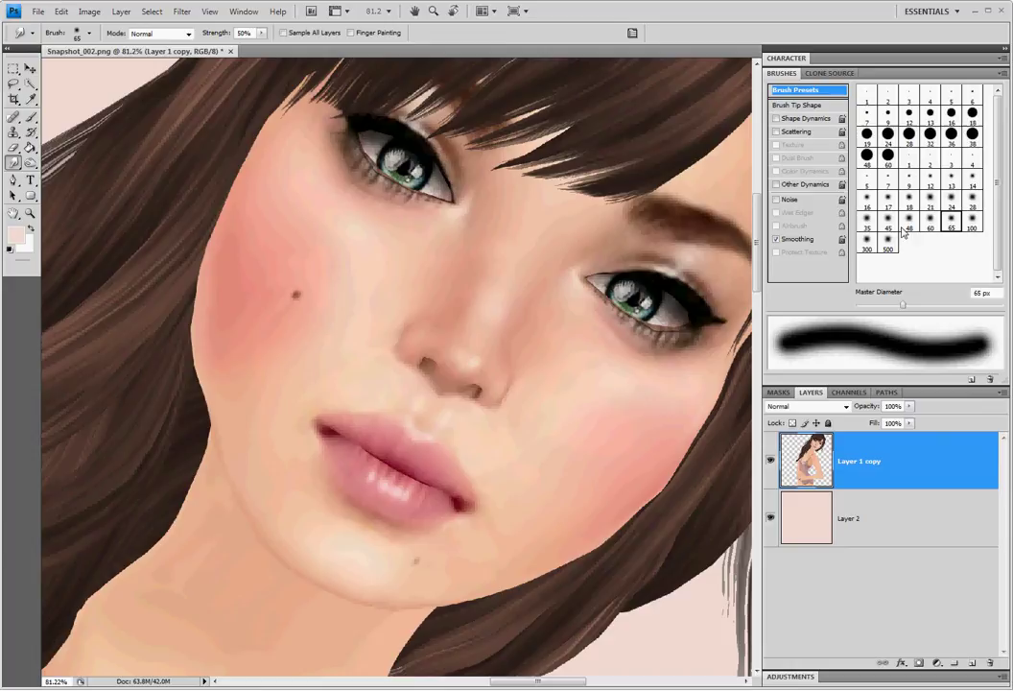
Set the brush to 35 px, duplicate Layer 1 copy as a hidden backup, and edit Layer 1 copy.
key("comma")
key("comma")
key("comma")
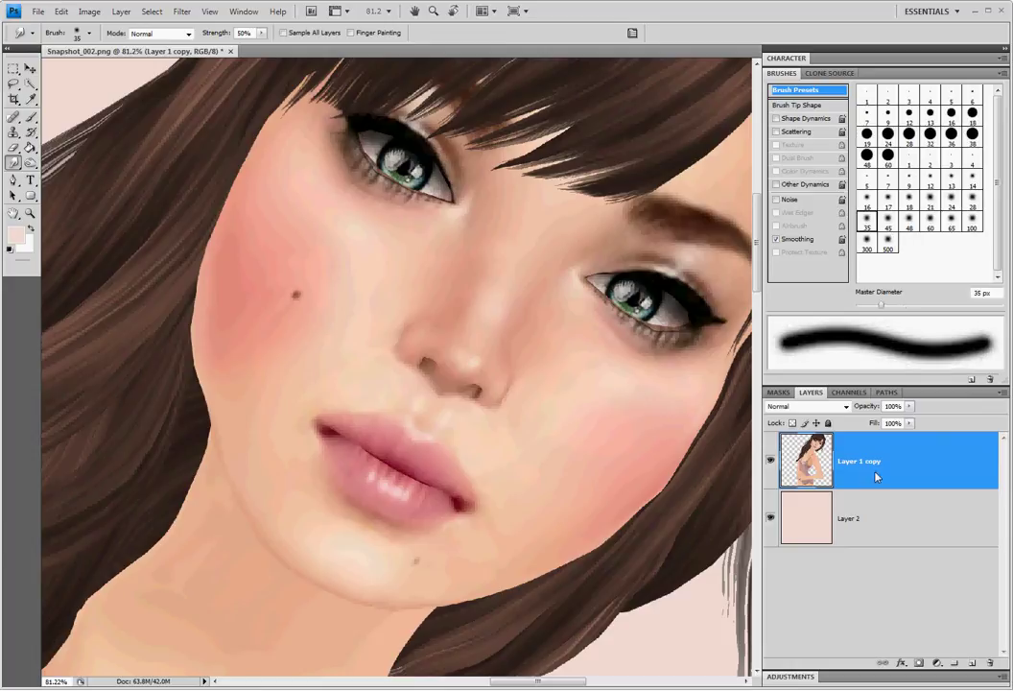
key("ctrl+j")
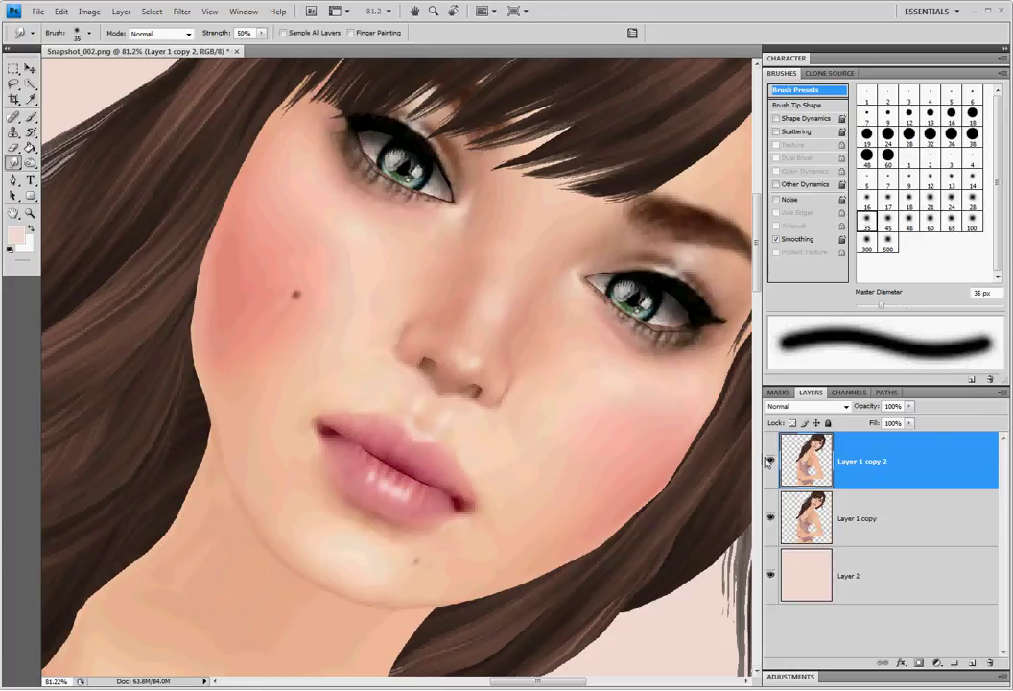
left_click(770, 463)
left_click(902, 518)
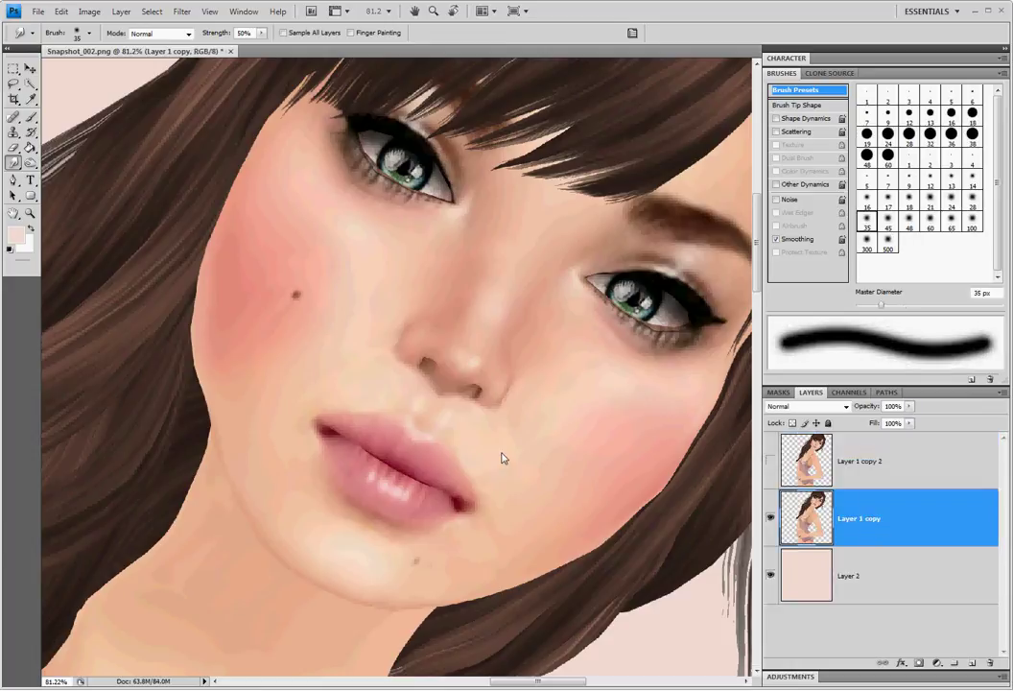
scroll(432, 497, "up", 1)
scroll(431, 496, "up", 5)
scroll(419, 491, "up", 2)
scroll(365, 489, "up", 1)
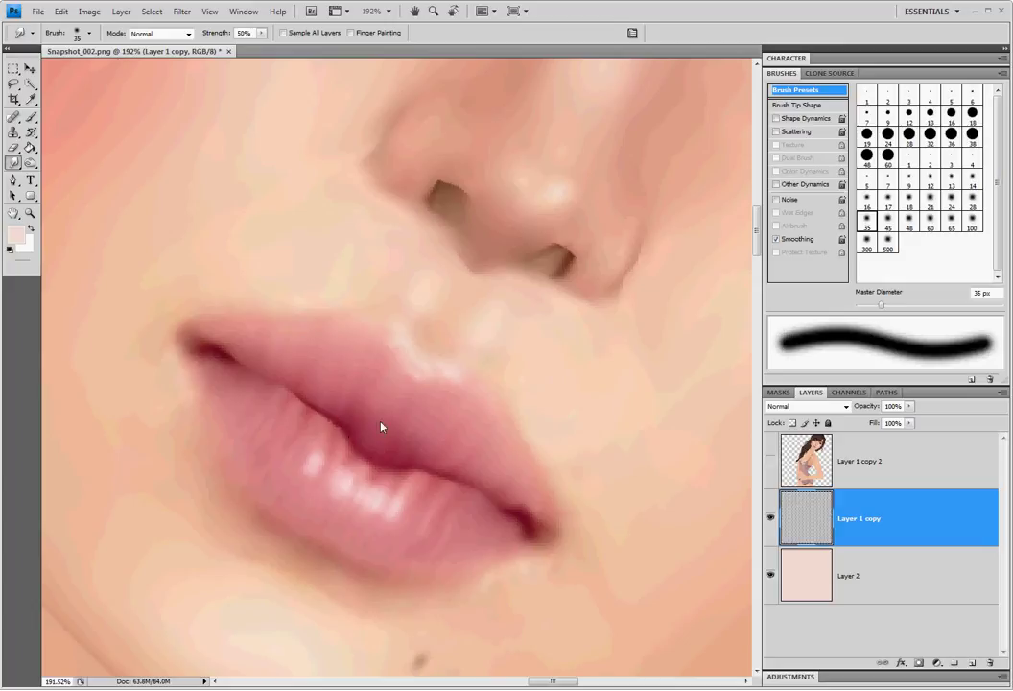
Smudge the dark lip centre line toward the right mouth corner, then zoom out.
left_click_drag(381, 425, 438, 472)
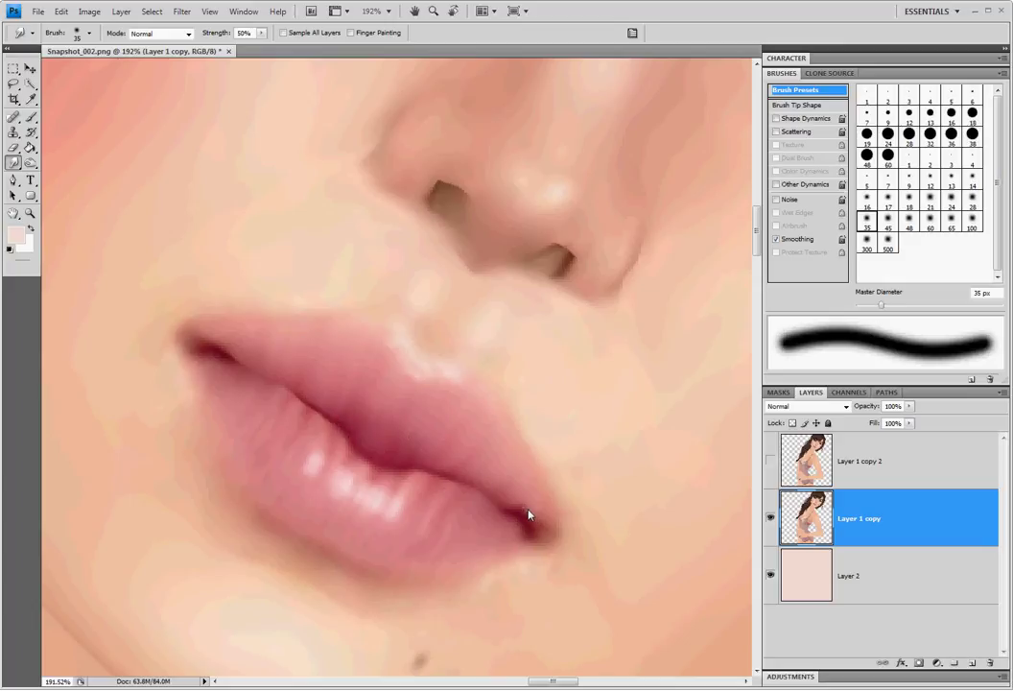
scroll(470, 480, "down", 3)
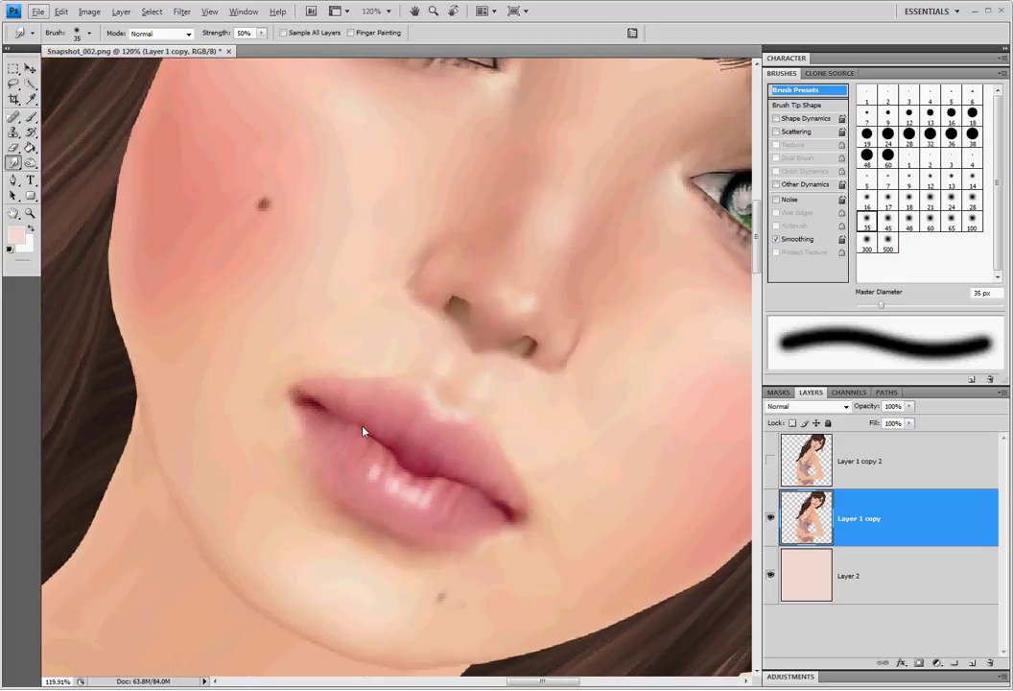
scroll(445, 436, "down", 2)
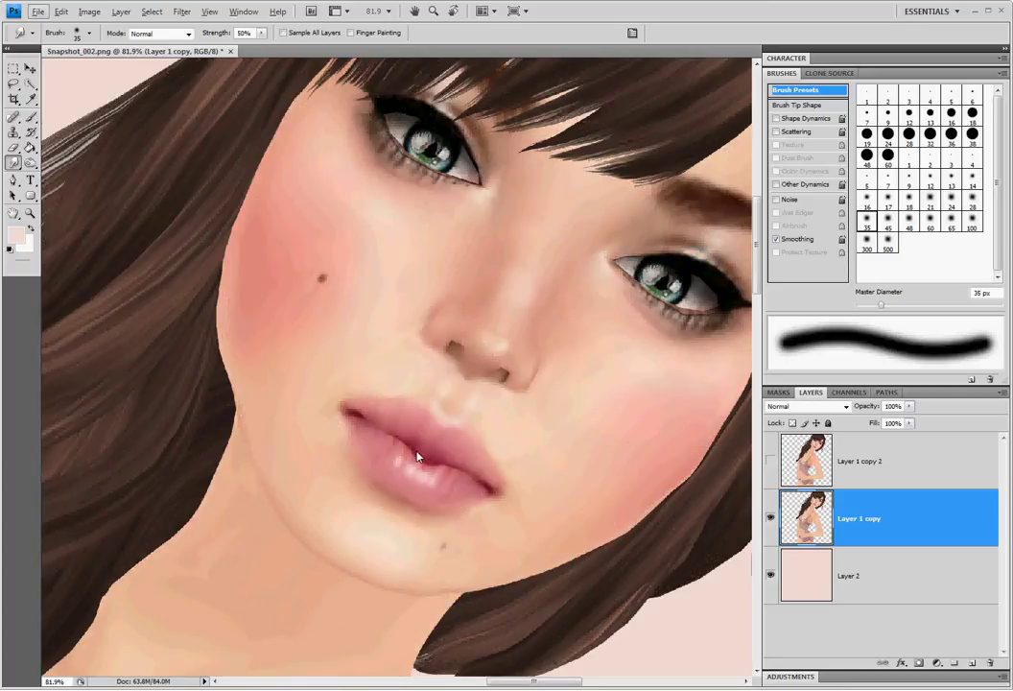
Zoom in on the nose and smudge from the left nostril across to the right one.
scroll(553, 380, "up", 2)
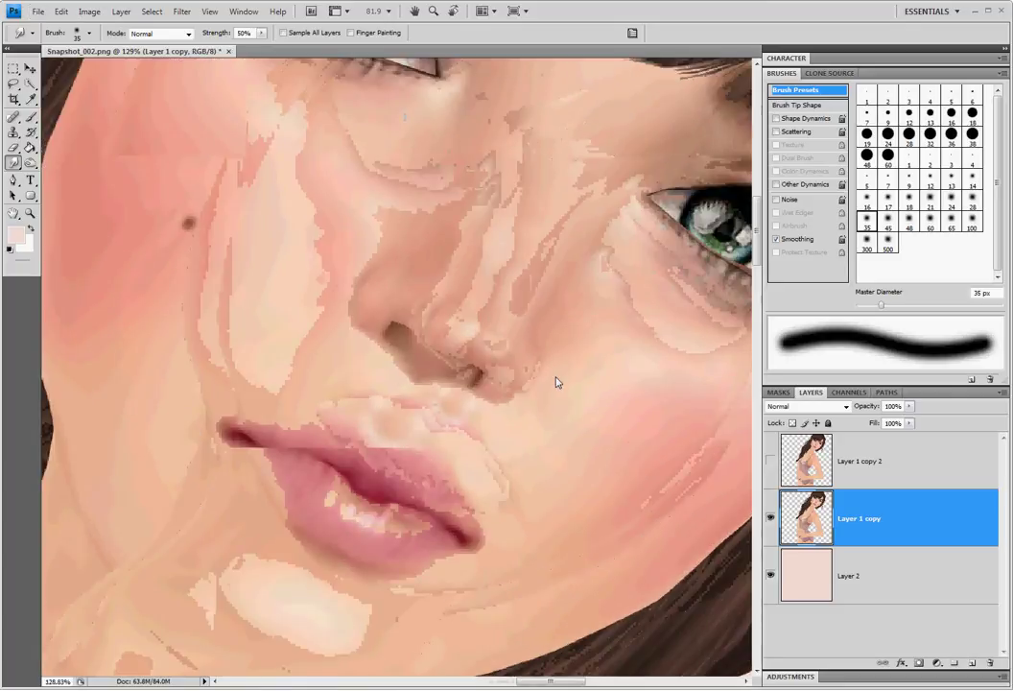
scroll(413, 369, "up", 2)
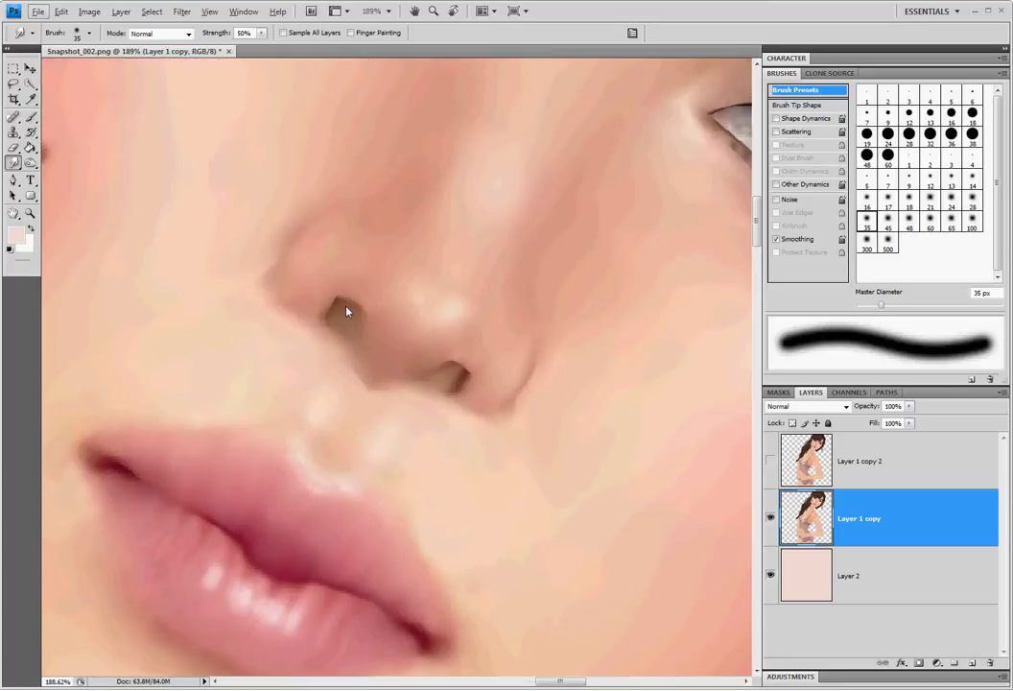
left_click_drag(346, 310, 430, 381)
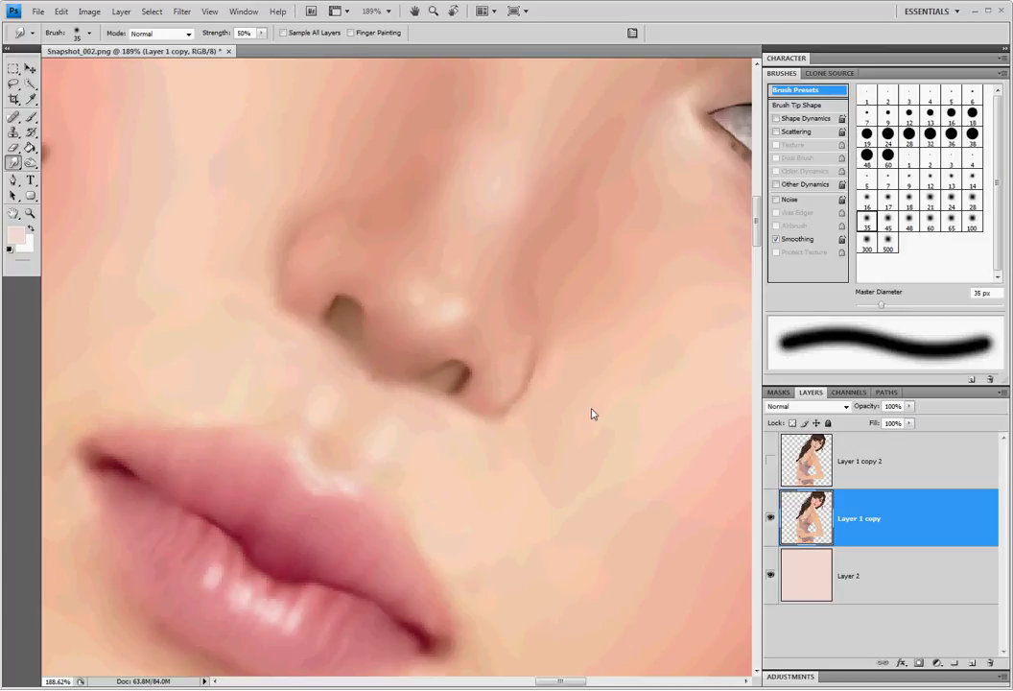
scroll(592, 410, "down", 3)
Zoom to 247% on the left eye and smudge its outer corner and lower lid.
scroll(399, 283, "up", 5)
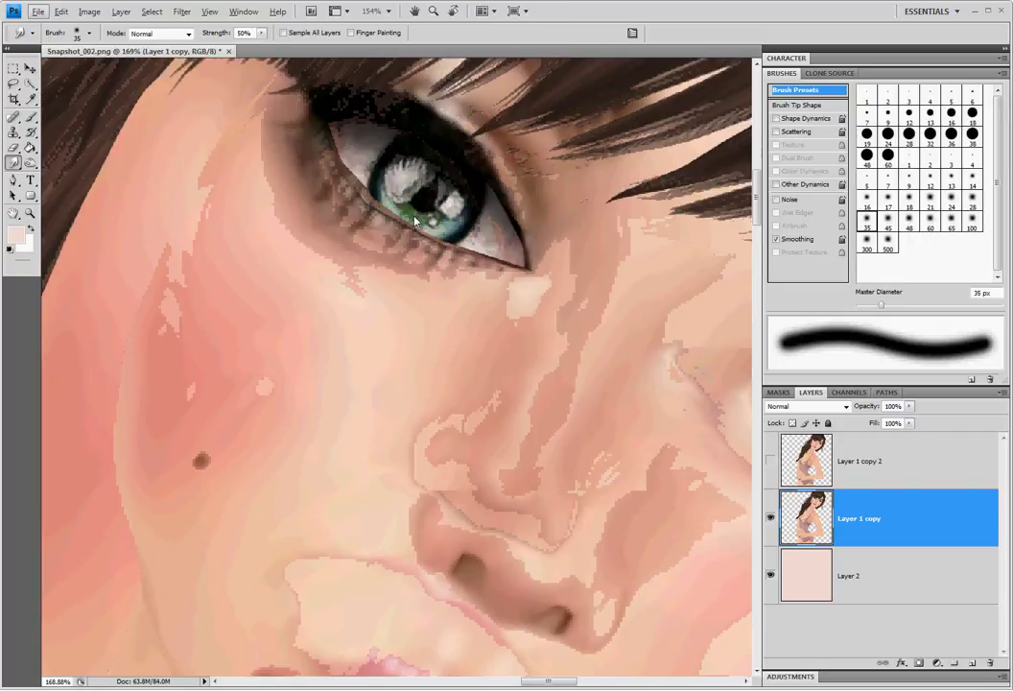
scroll(399, 283, "up", 1)
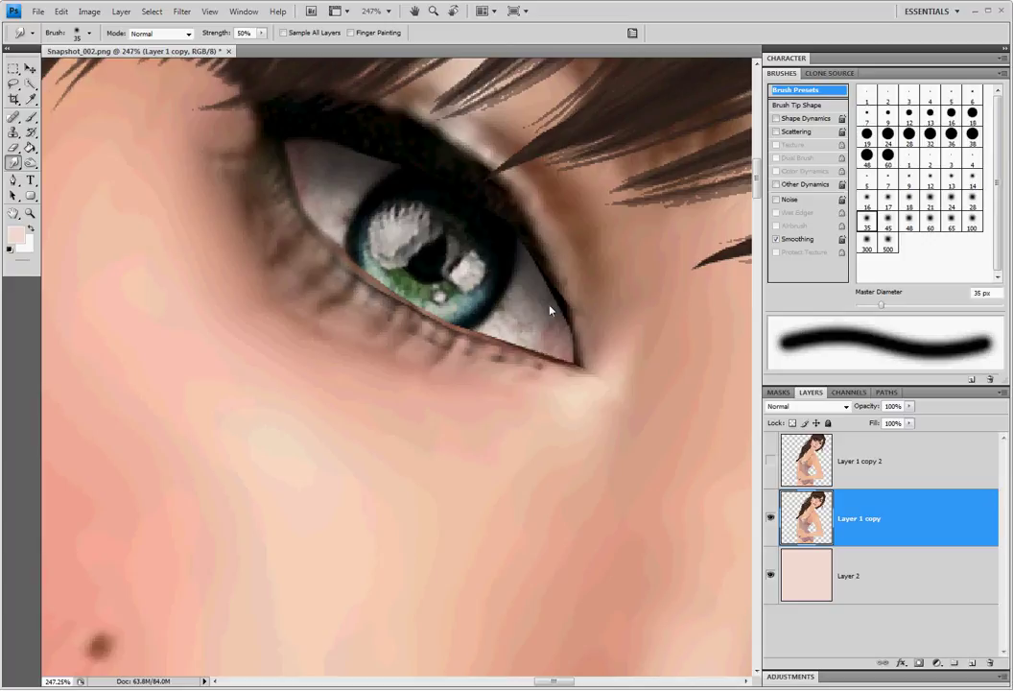
left_click_drag(588, 365, 522, 365)
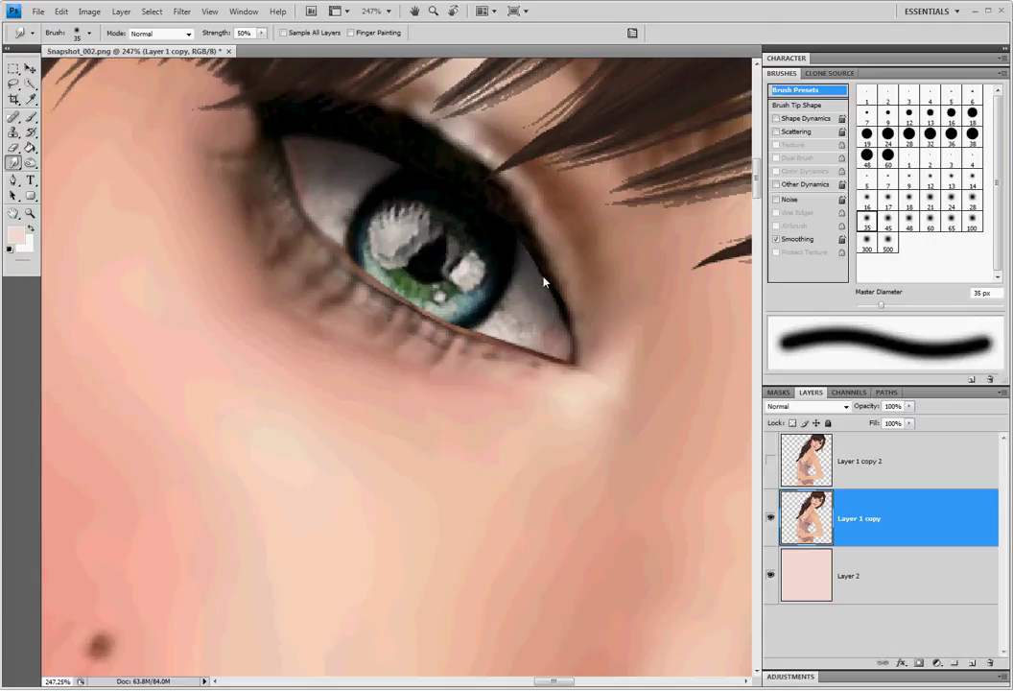
Pan to the right eye at 262% zoom and smudge its lower eyelid and lashes.
scroll(554, 309, "down", 3)
scroll(555, 308, "down", 3)
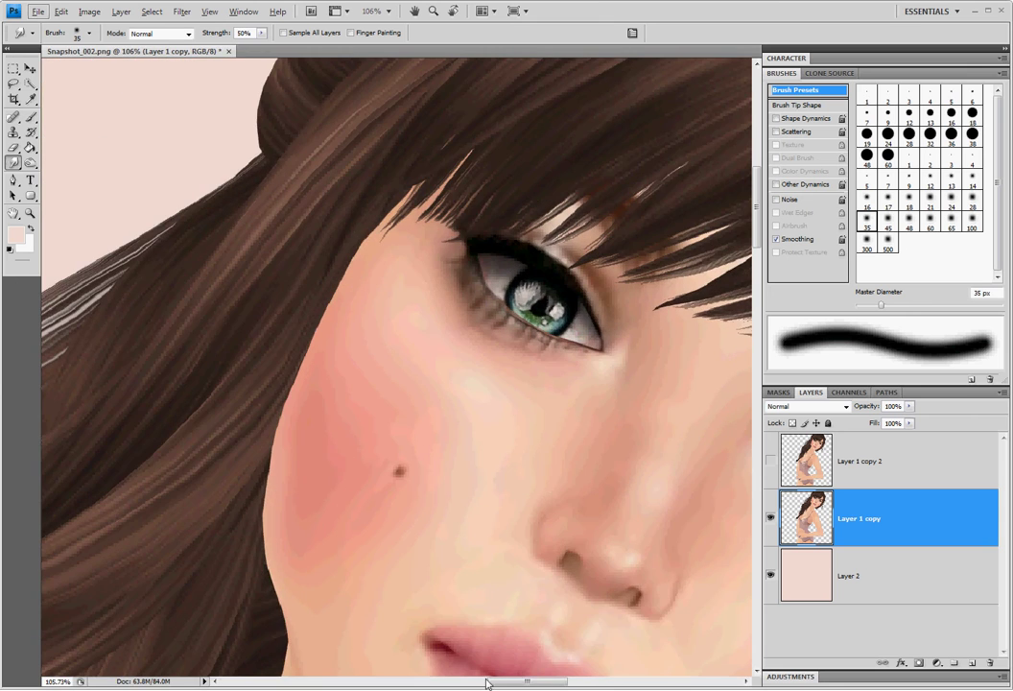
left_click_drag(486, 679, 535, 660)
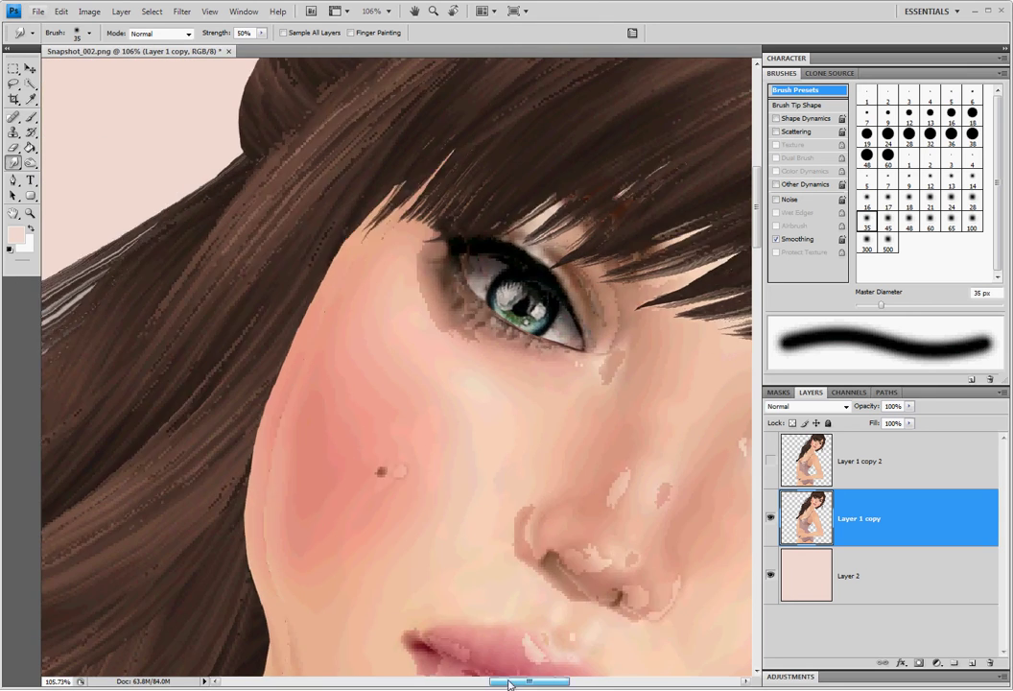
scroll(640, 463, "down", 1)
scroll(651, 452, "up", 1)
scroll(624, 461, "up", 3)
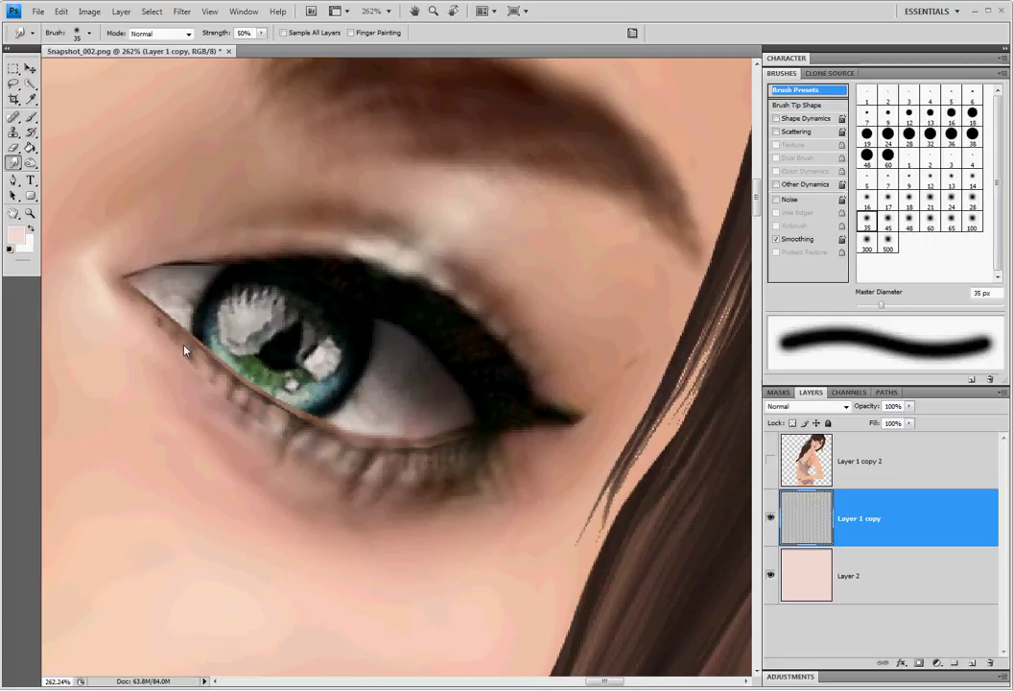
mouse_move(185, 350)
left_mouse_down()
mouse_move(241, 401)
mouse_move(350, 463)
left_mouse_up()
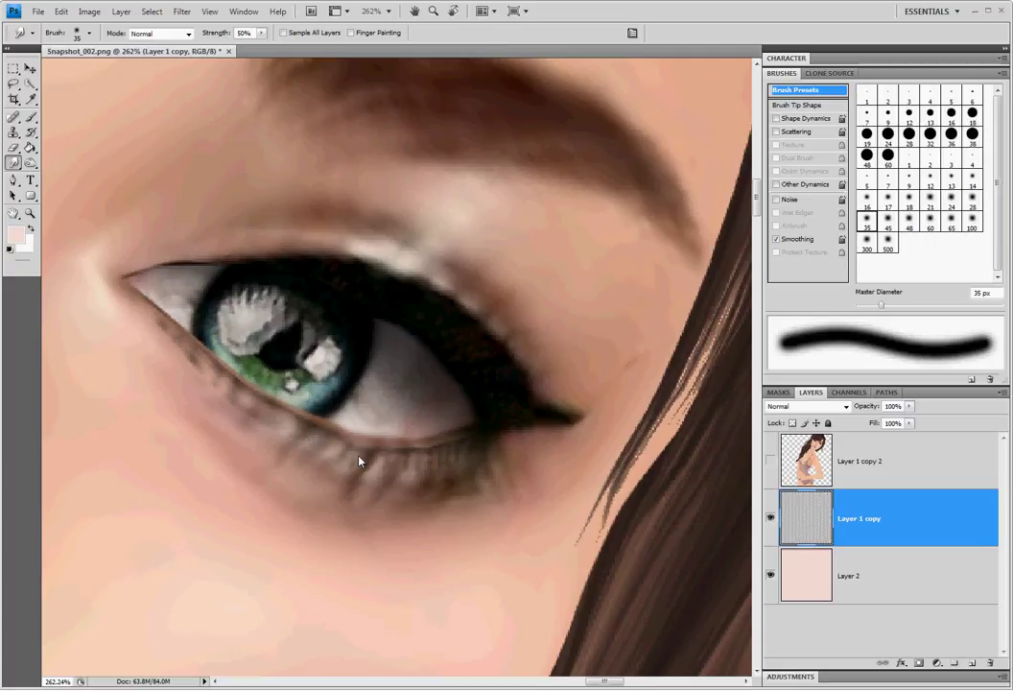
Zoom in on the fingers and round off the sharp edge of the white highlight.
scroll(317, 407, "down", 3)
scroll(317, 405, "down", 3)
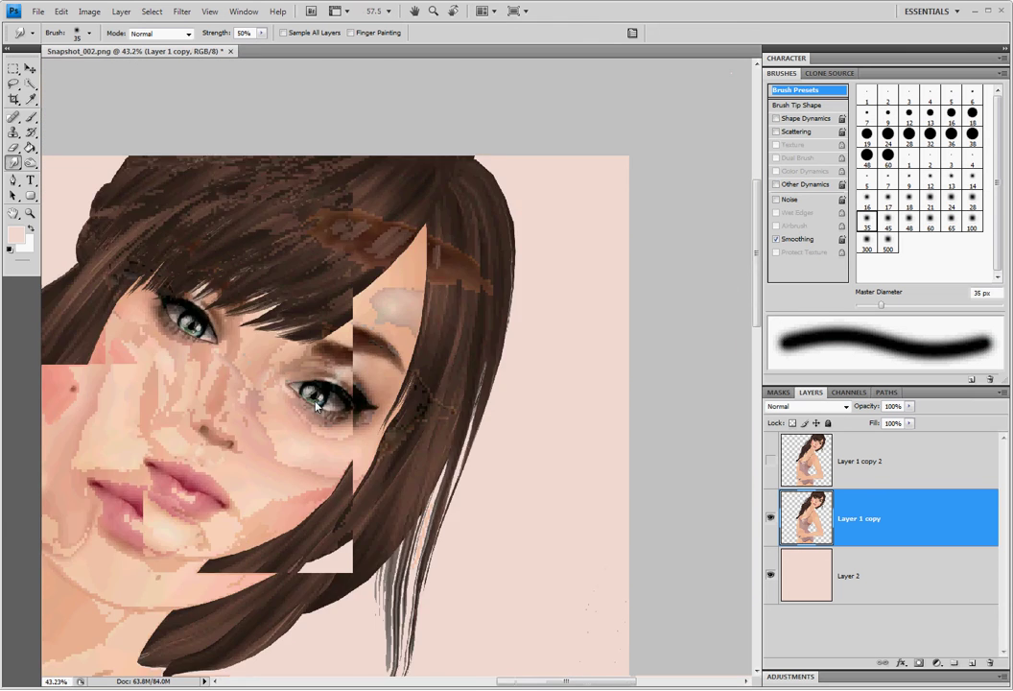
scroll(312, 405, "down", 3)
scroll(306, 404, "down", 2)
scroll(316, 561, "up", 2)
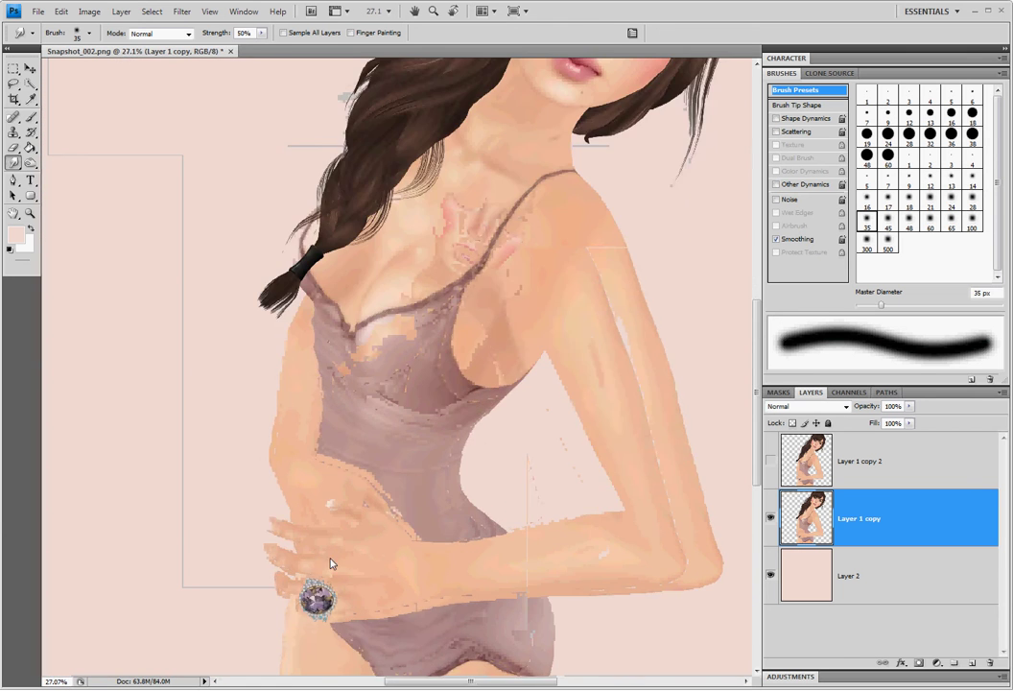
scroll(326, 562, "up", 2)
scroll(317, 560, "up", 2)
scroll(398, 408, "up", 1)
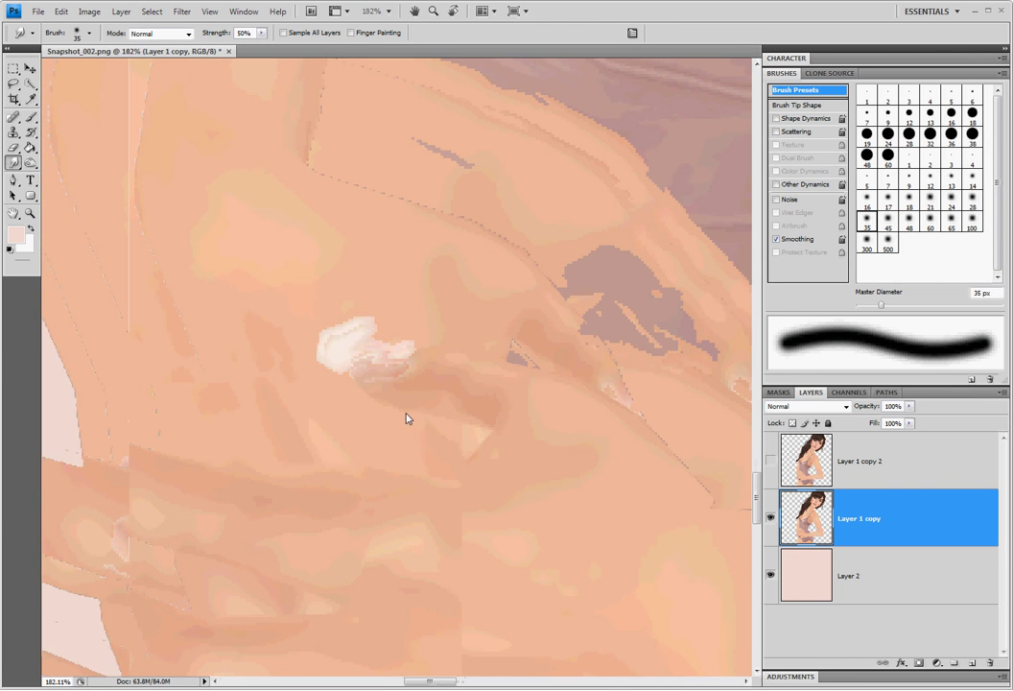
scroll(379, 374, "up", 1)
scroll(330, 321, "up", 1)
mouse_move(298, 311)
left_mouse_down()
mouse_move(310, 310)
mouse_move(296, 340)
mouse_move(284, 322)
left_mouse_up()
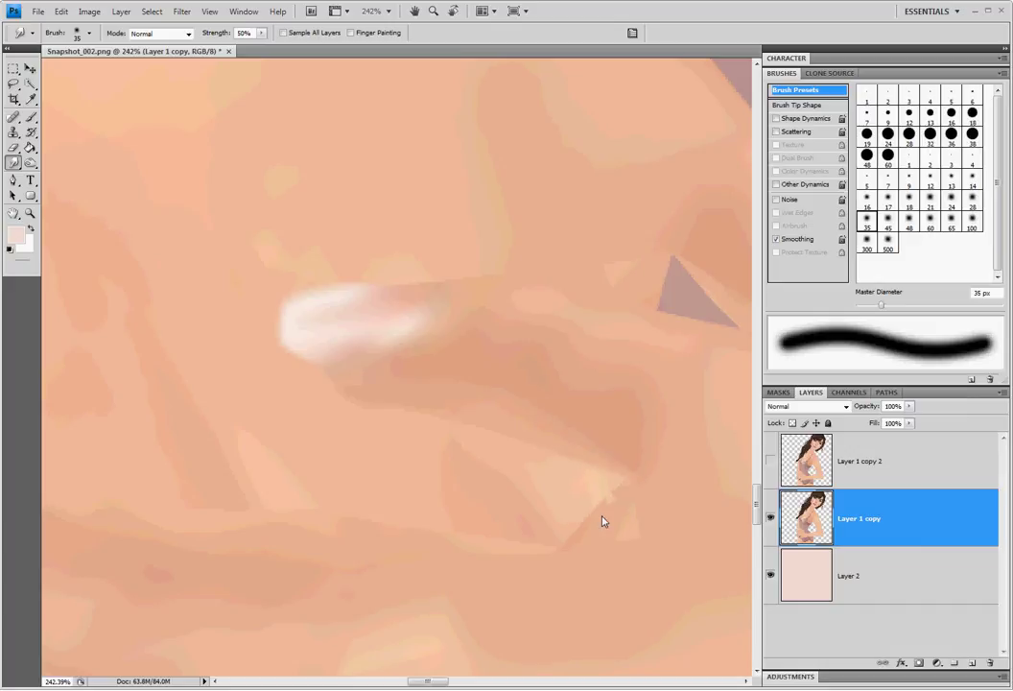
Soften the top and lower fingertip edges, undoing one messy smear across the fingers.
scroll(576, 411, "down", 3)
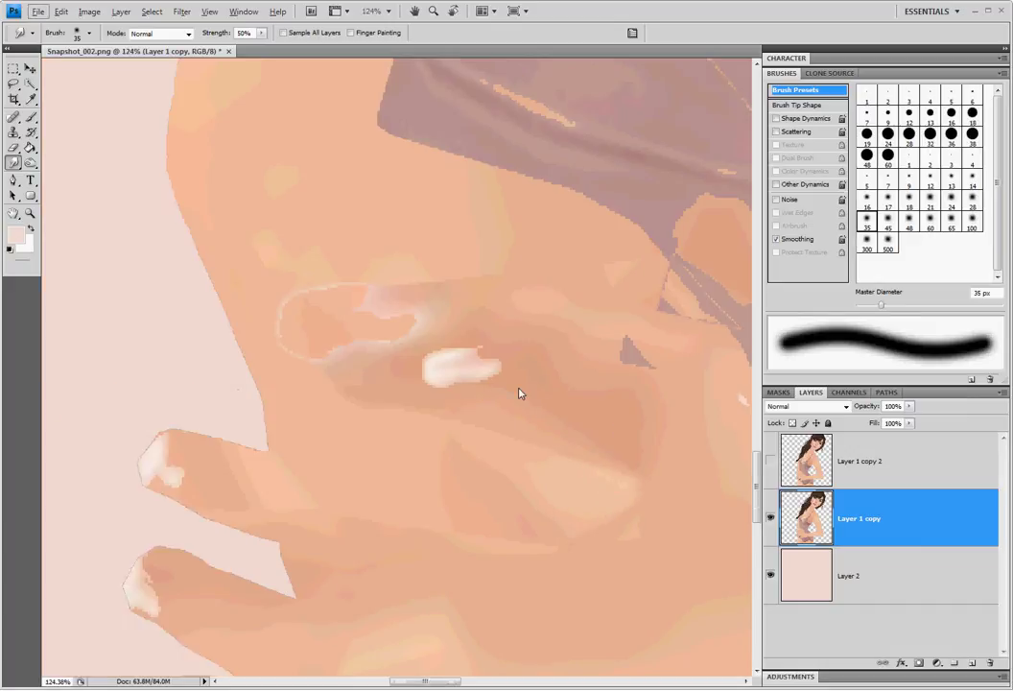
scroll(520, 389, "down", 2)
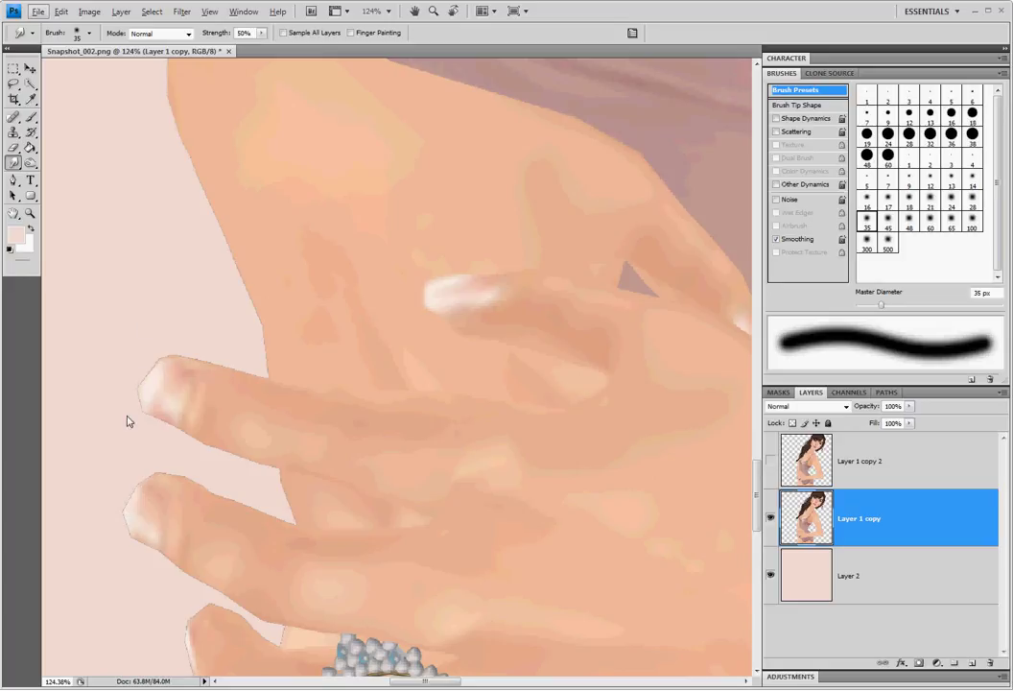
scroll(124, 417, "up", 3)
mouse_move(124, 417)
left_mouse_down()
mouse_move(171, 336)
mouse_move(147, 362)
mouse_move(153, 387)
left_mouse_up()
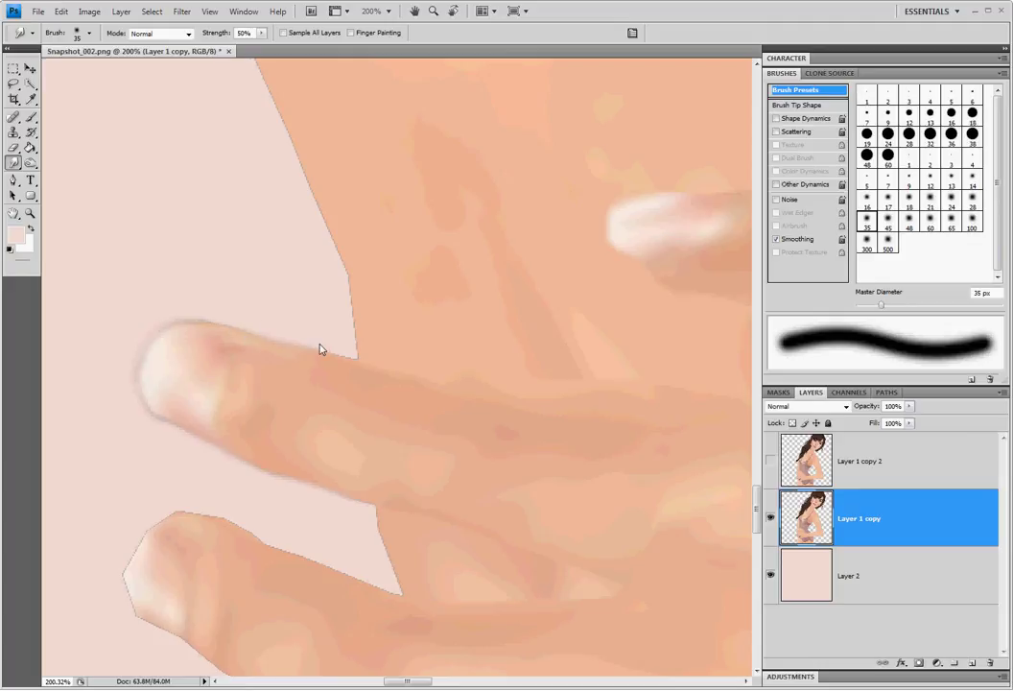
mouse_move(426, 413)
left_mouse_down()
mouse_move(484, 405)
mouse_move(203, 410)
left_mouse_up()
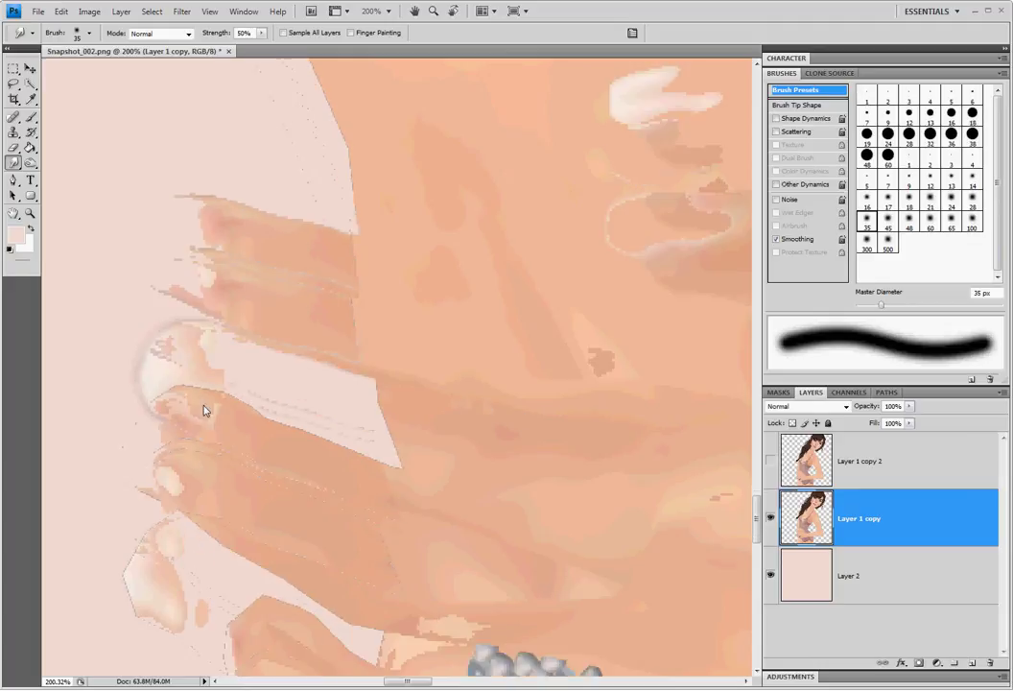
key("ctrl+z")
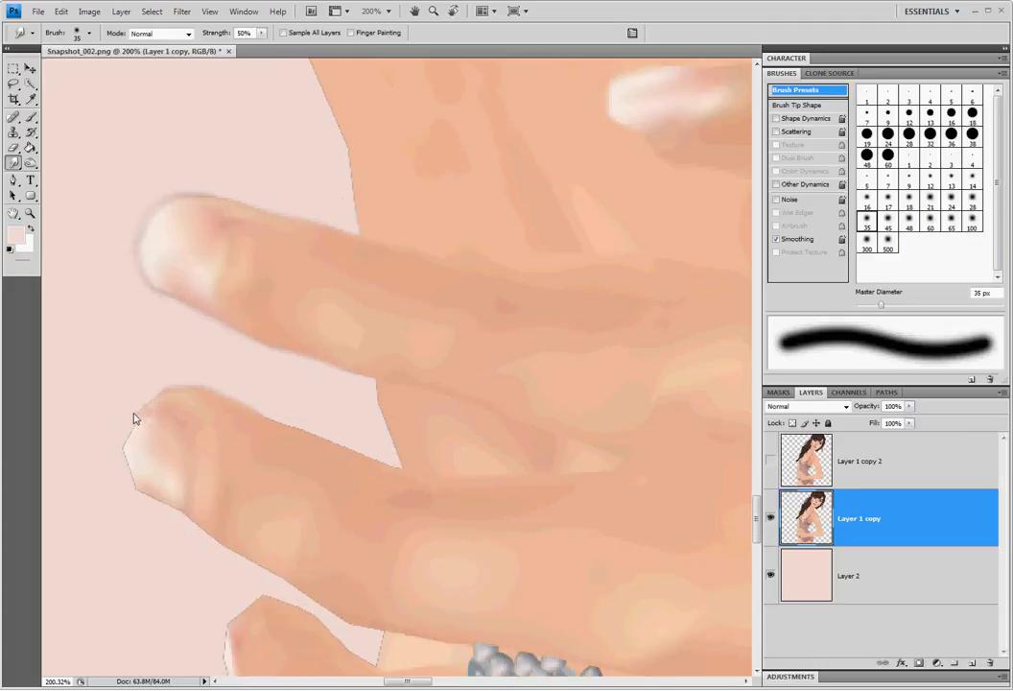
mouse_move(134, 418)
left_mouse_down()
mouse_move(142, 458)
mouse_move(120, 396)
left_mouse_up()
Smooth the remaining jagged fingertip edges, including the finger's upper-right and lower-left corners.
scroll(470, 525, "down", 3)
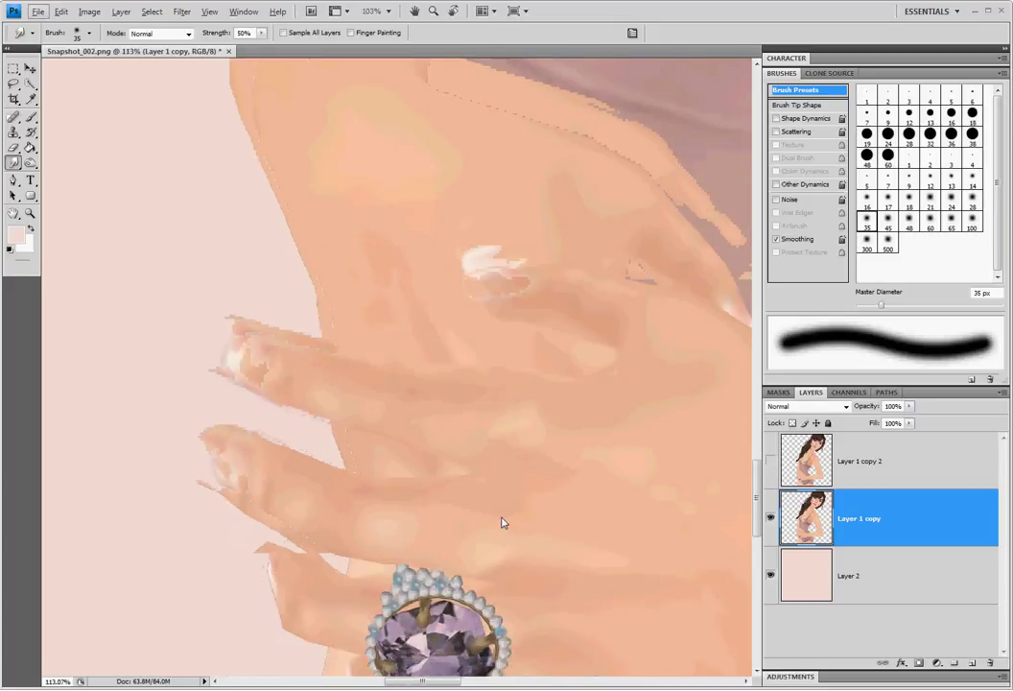
scroll(501, 521, "up", 2)
scroll(475, 451, "up", 1)
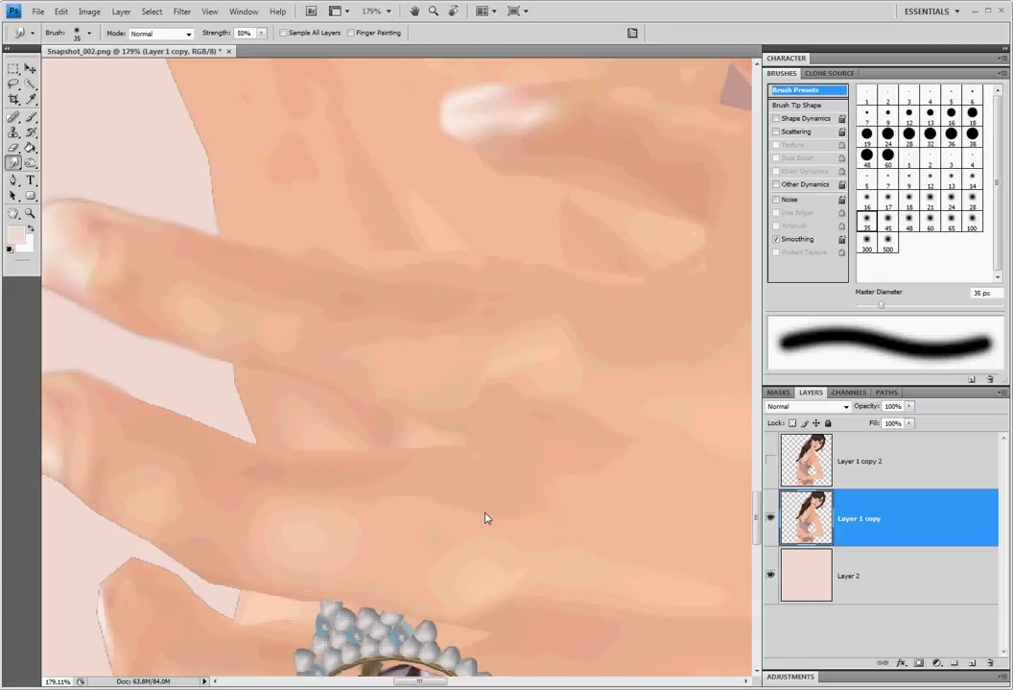
scroll(484, 516, "down", 1)
scroll(383, 515, "down", 1)
scroll(144, 427, "up", 3)
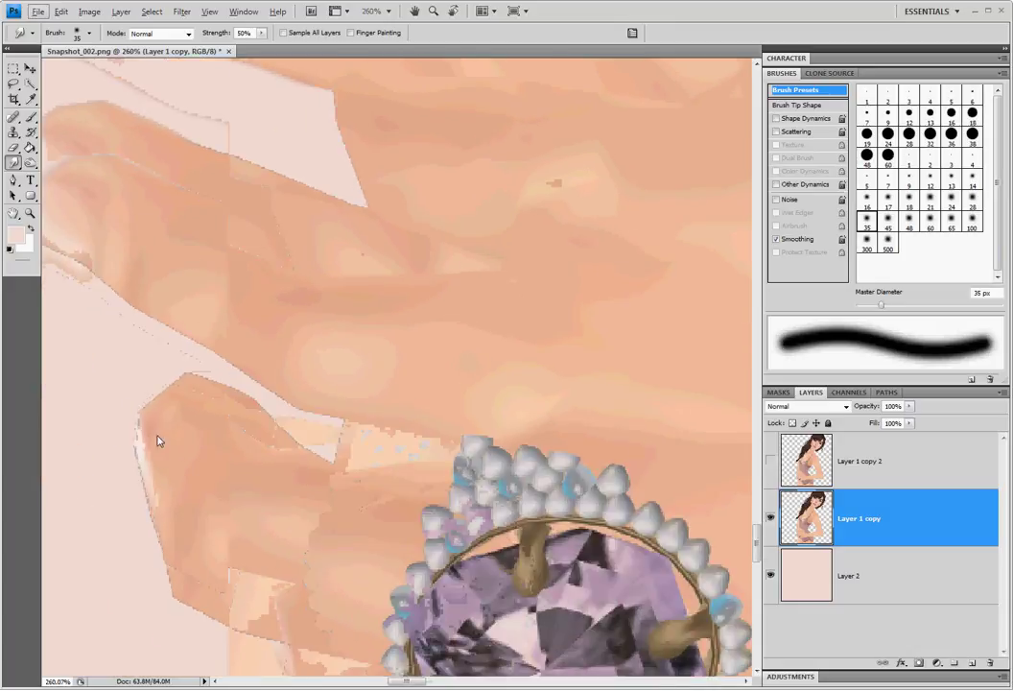
left_click_drag(173, 428, 189, 406)
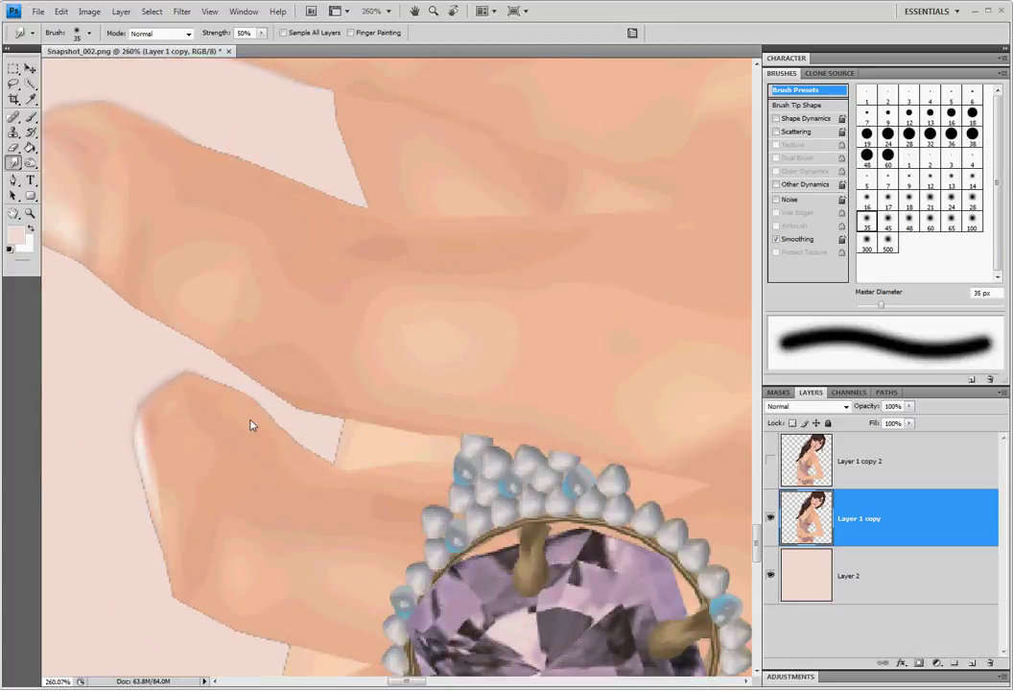
mouse_move(268, 441)
left_mouse_down()
mouse_move(285, 453)
mouse_move(292, 443)
mouse_move(222, 395)
mouse_move(173, 389)
left_mouse_up()
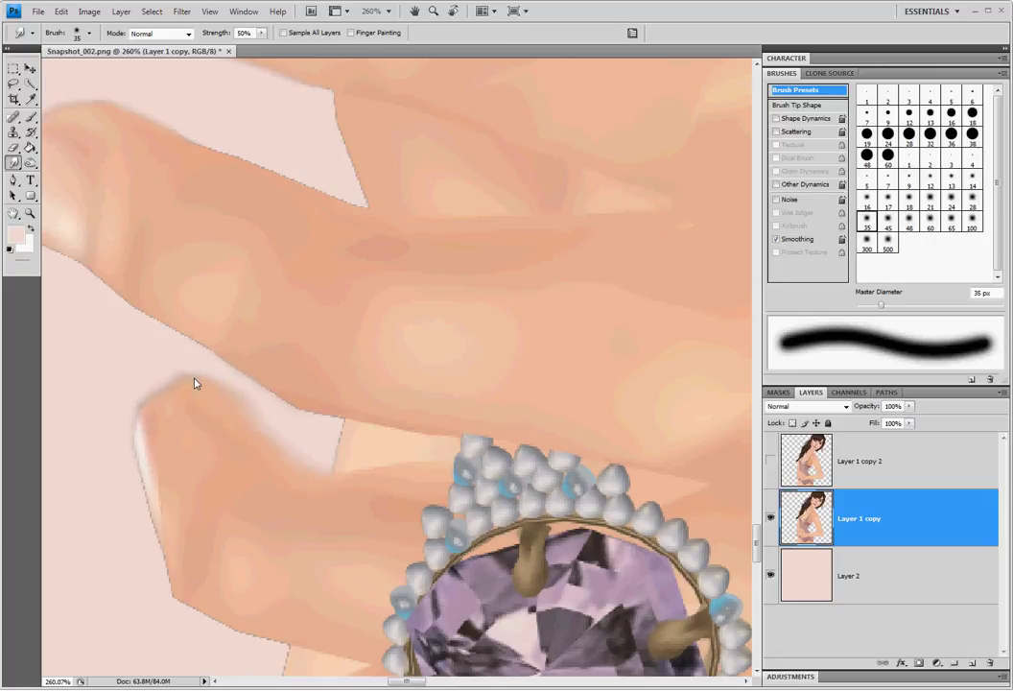
left_click_drag(165, 578, 186, 622)
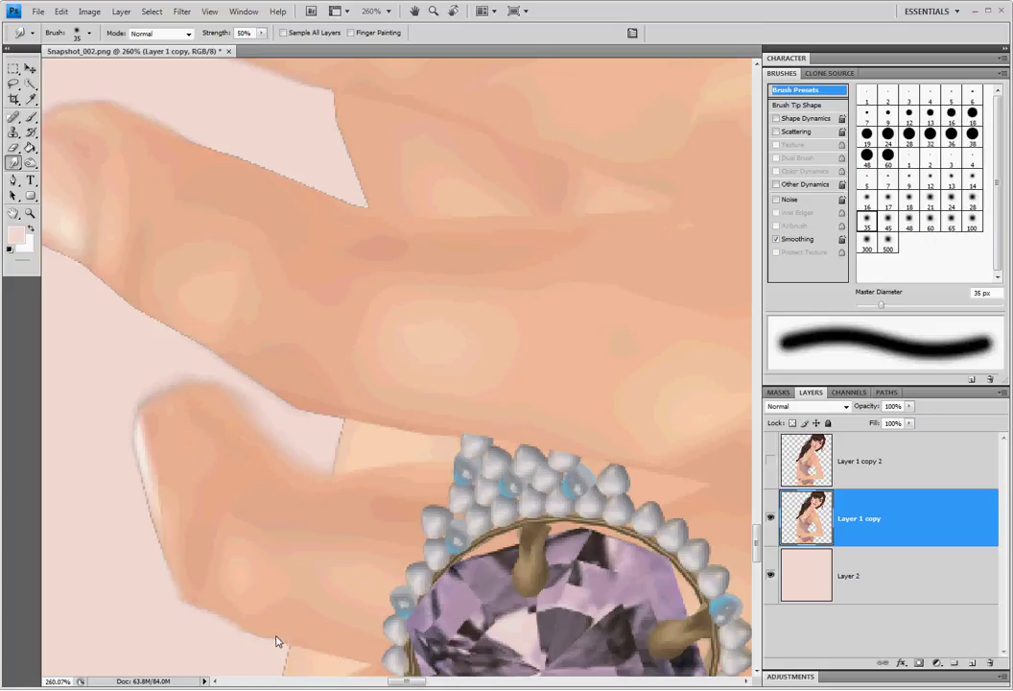
left_click_drag(170, 599, 190, 633)
Try smudging the dark gap between the fingers, then undo it.
scroll(321, 493, "down", 3)
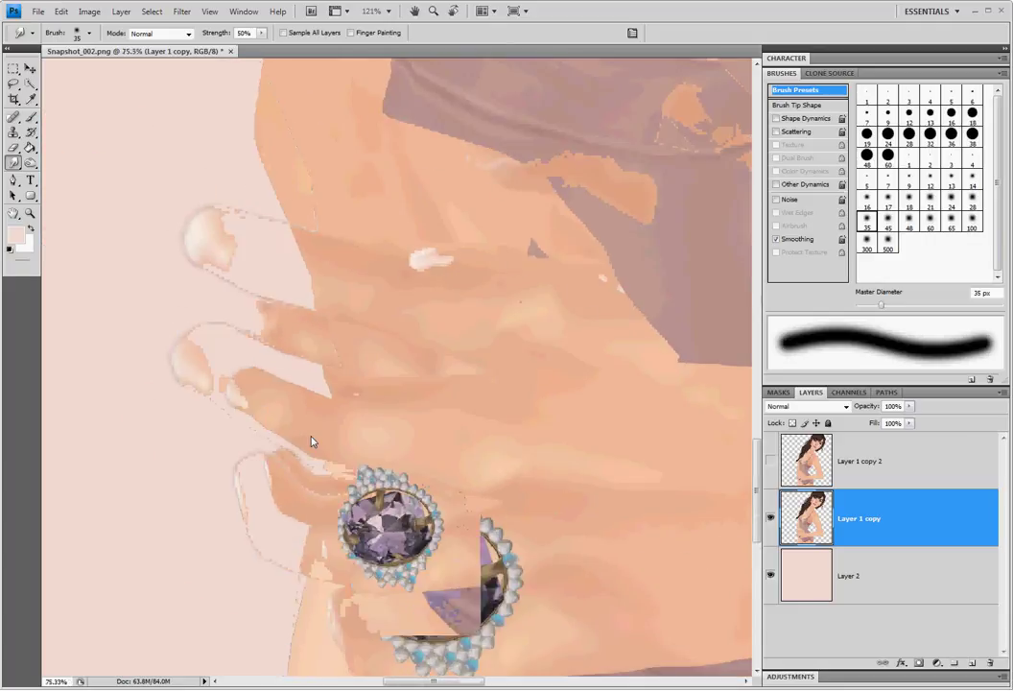
scroll(311, 441, "down", 2)
scroll(312, 441, "down", 1)
scroll(523, 335, "up", 1)
scroll(466, 267, "up", 2)
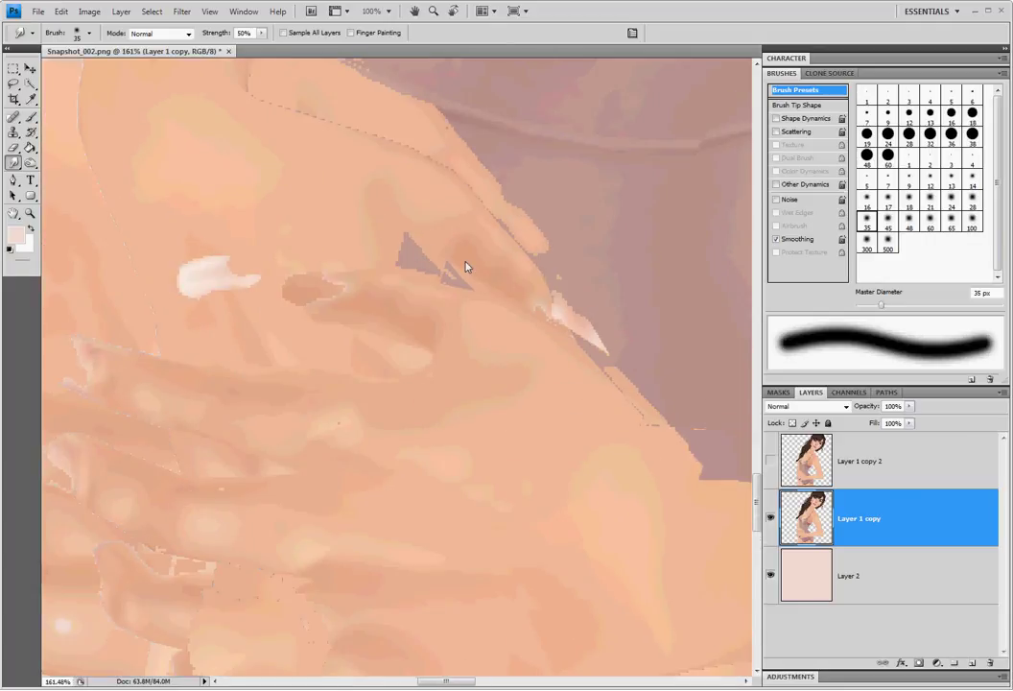
scroll(453, 260, "up", 1)
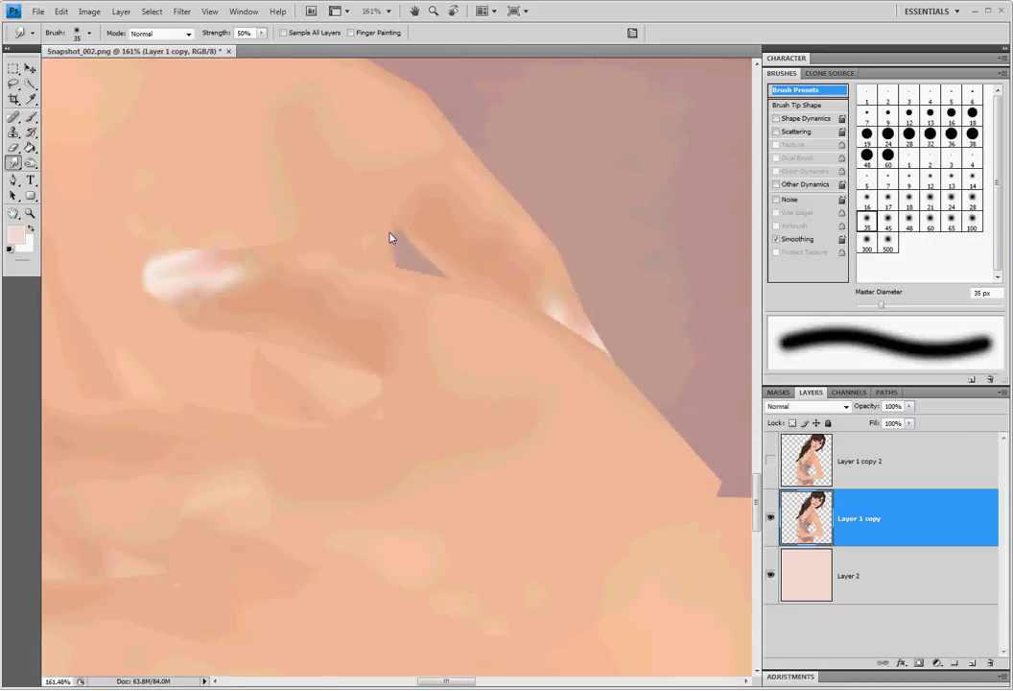
left_click_drag(390, 237, 383, 257)
key("ctrl+alt+z")
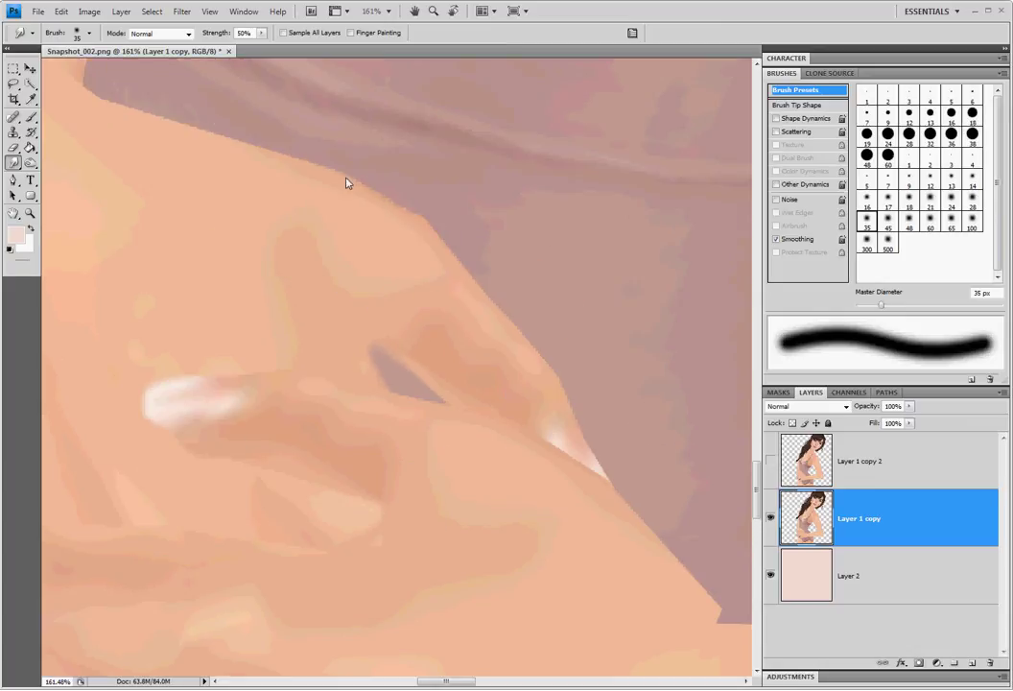
Smooth the notch in the edge between the skin and the mauve garment.
scroll(339, 242, "down", 2)
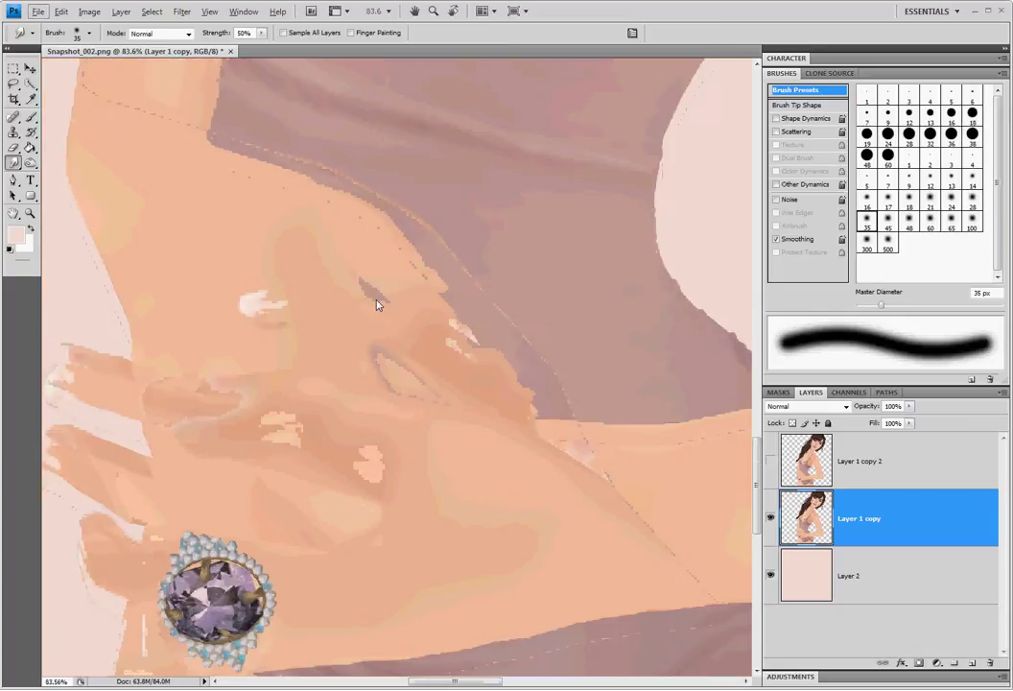
scroll(584, 373, "up", 3)
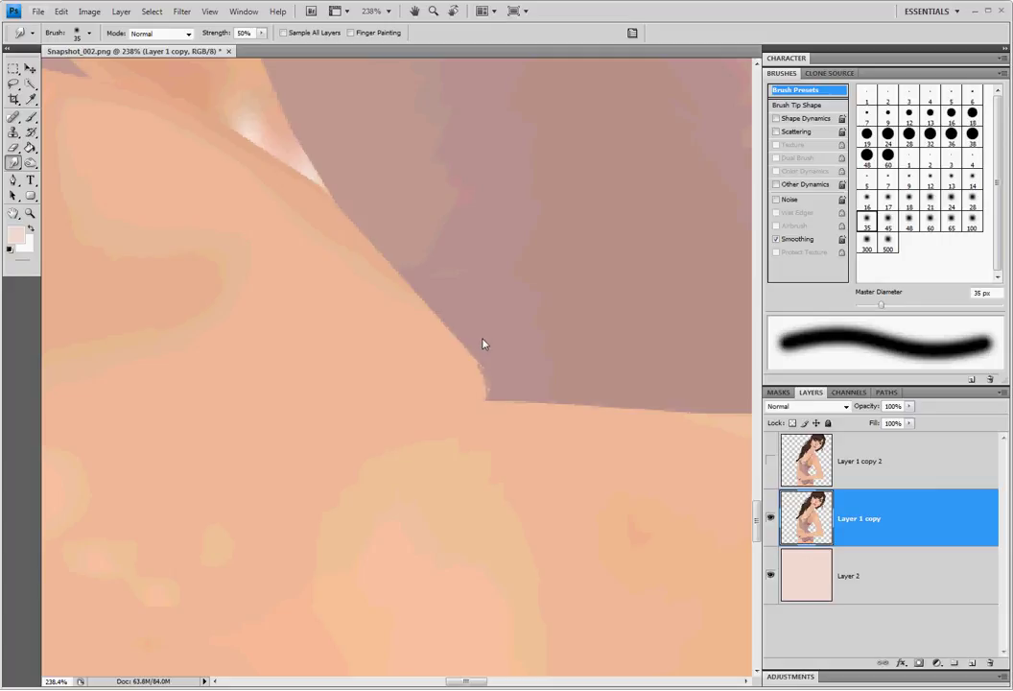
left_click_drag(482, 343, 500, 355)
scroll(516, 407, "down", 1)
scroll(515, 406, "down", 3)
scroll(515, 407, "down", 2)
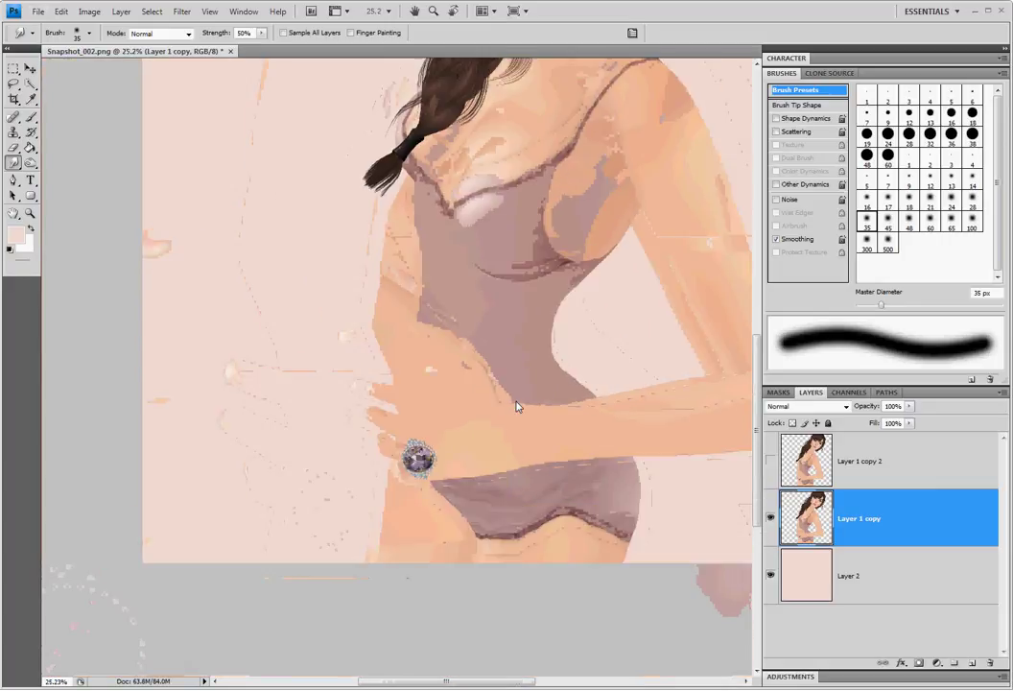
scroll(628, 502, "up", 1)
scroll(623, 497, "up", 1)
scroll(617, 489, "up", 1)
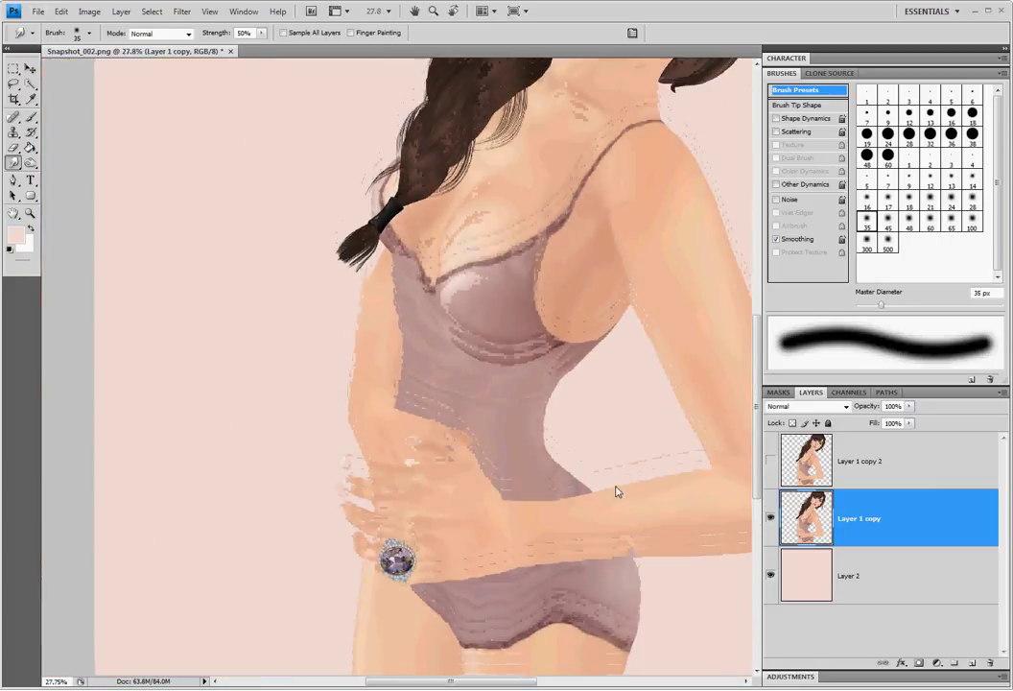
scroll(607, 482, "up", 1)
scroll(453, 364, "up", 1)
scroll(452, 367, "up", 2)
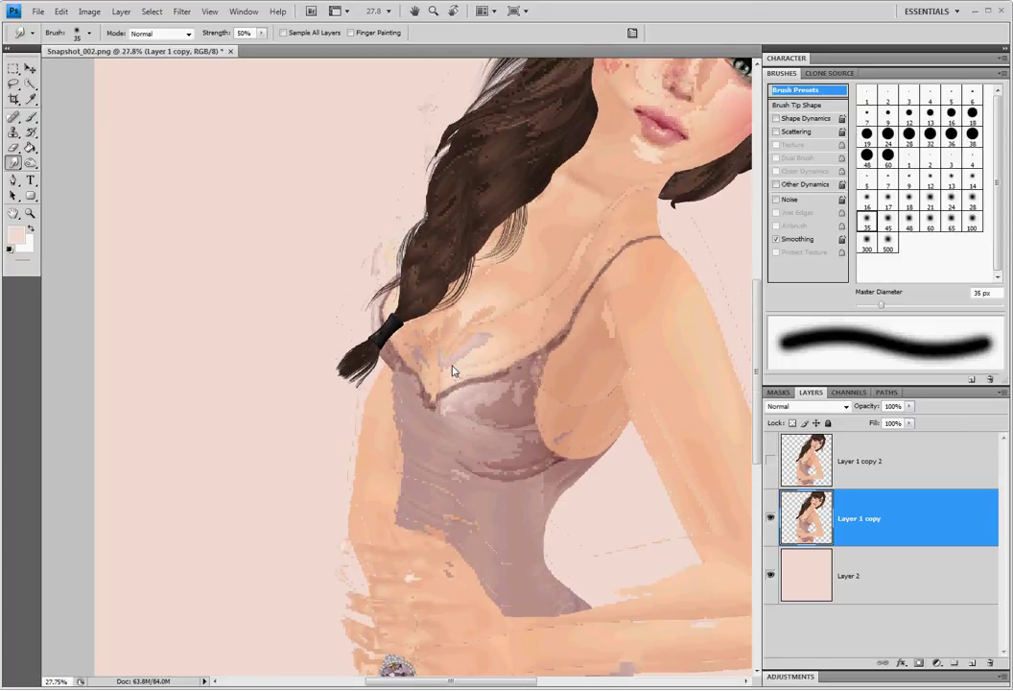
scroll(436, 366, "up", 1)
scroll(441, 360, "down", 1)
scroll(444, 355, "down", 1)
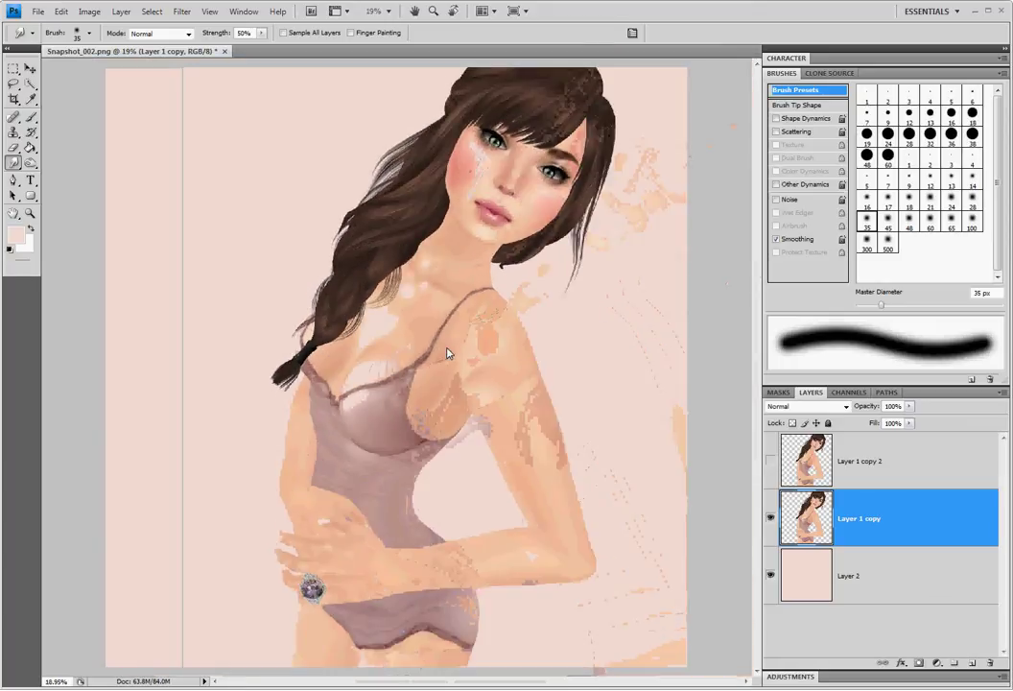
scroll(446, 353, "down", 1)
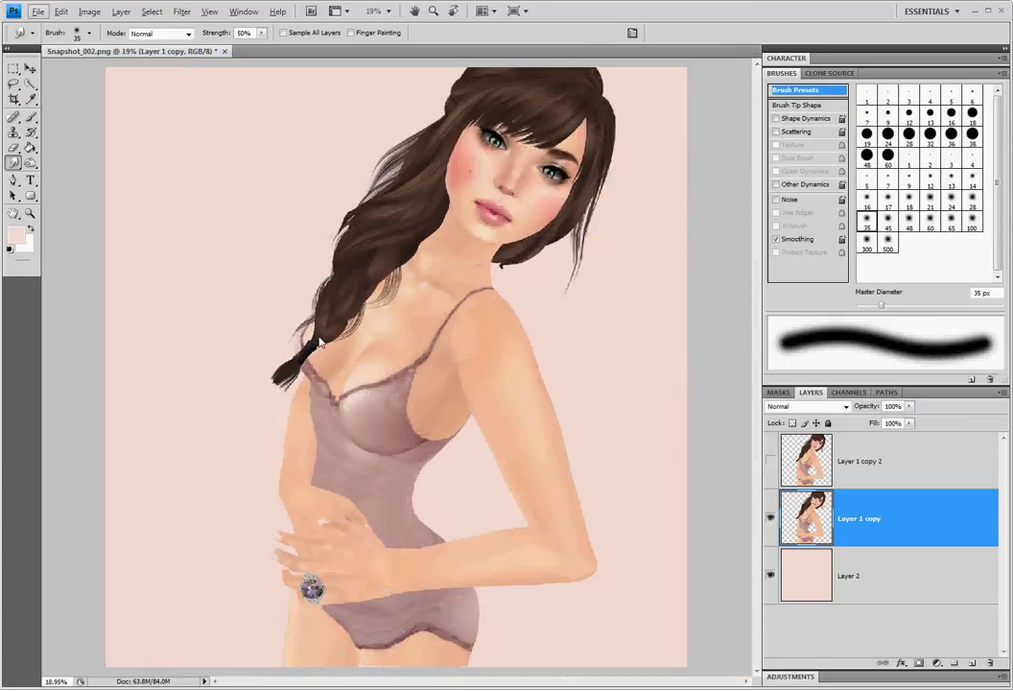
scroll(418, 309, "up", 2)
scroll(418, 310, "up", 1)
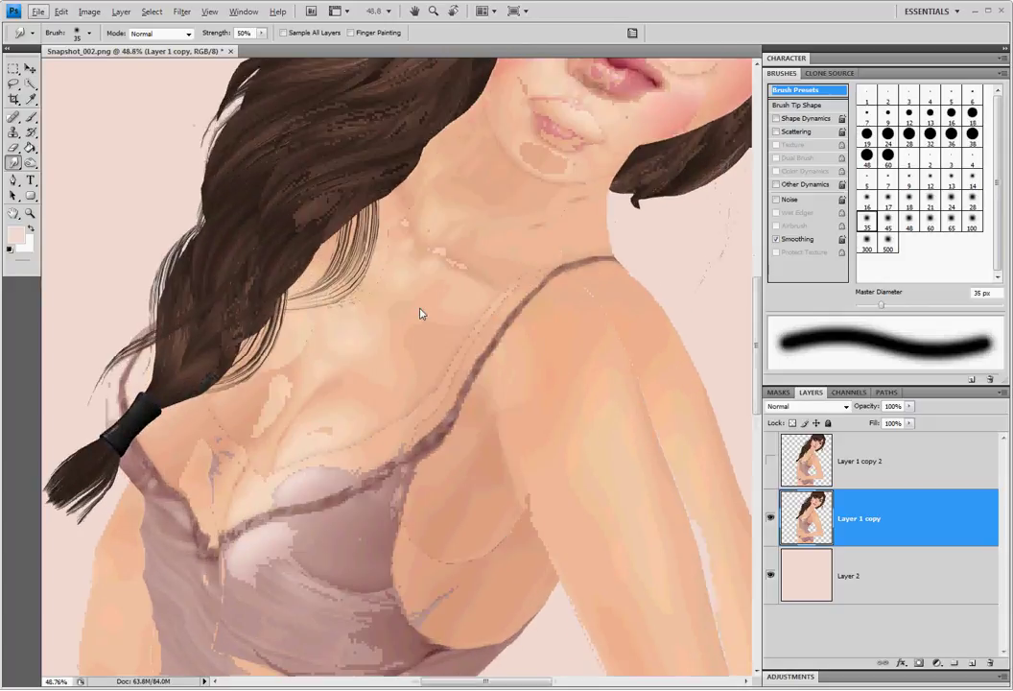
scroll(418, 310, "up", 1)
scroll(585, 503, "up", 1)
scroll(480, 461, "up", 1)
scroll(425, 434, "up", 1)
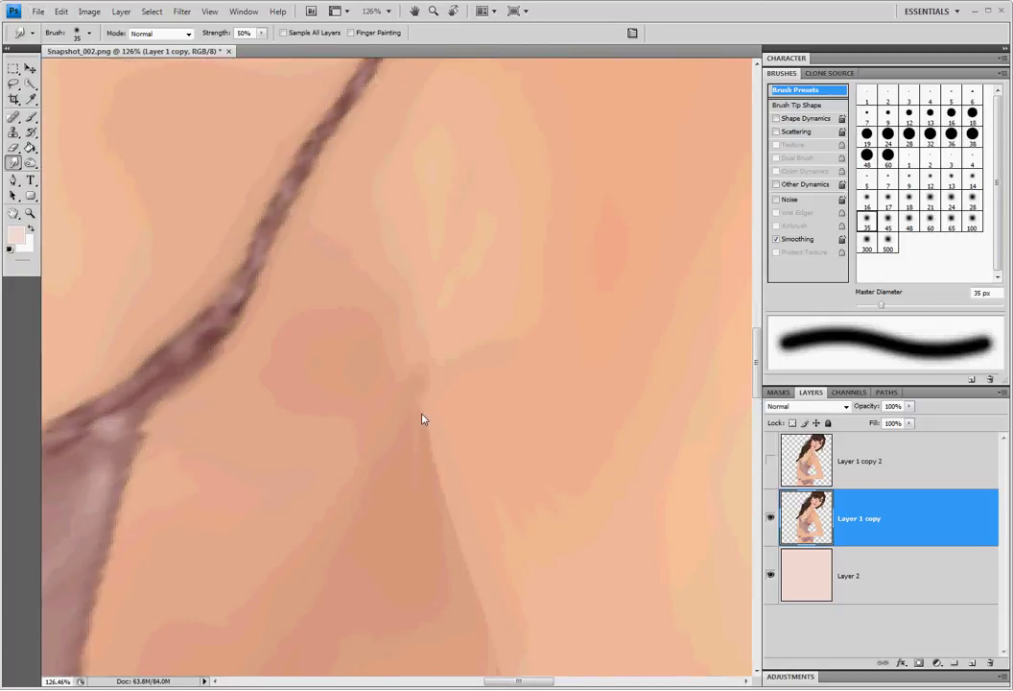
scroll(509, 391, "down", 3)
scroll(508, 391, "down", 1)
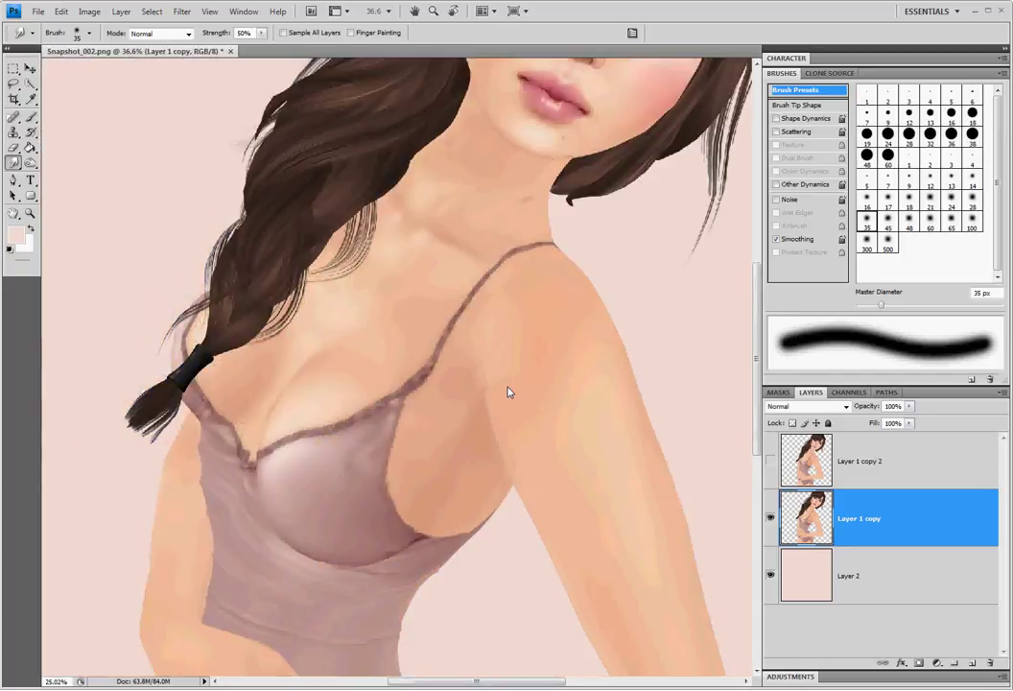
scroll(508, 391, "down", 1)
scroll(508, 391, "down", 1)
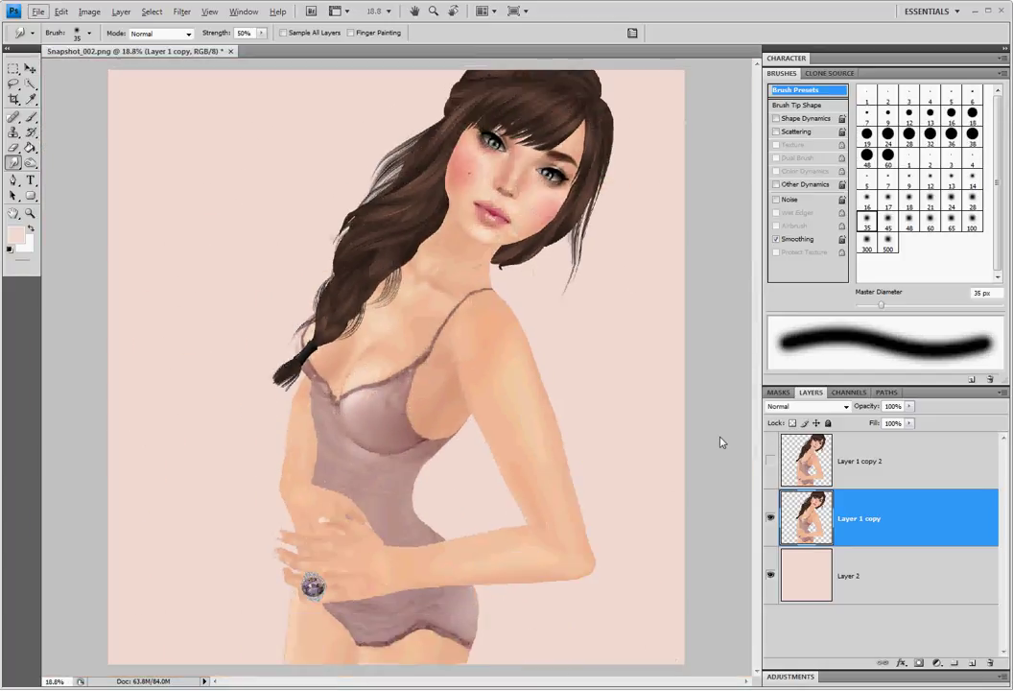